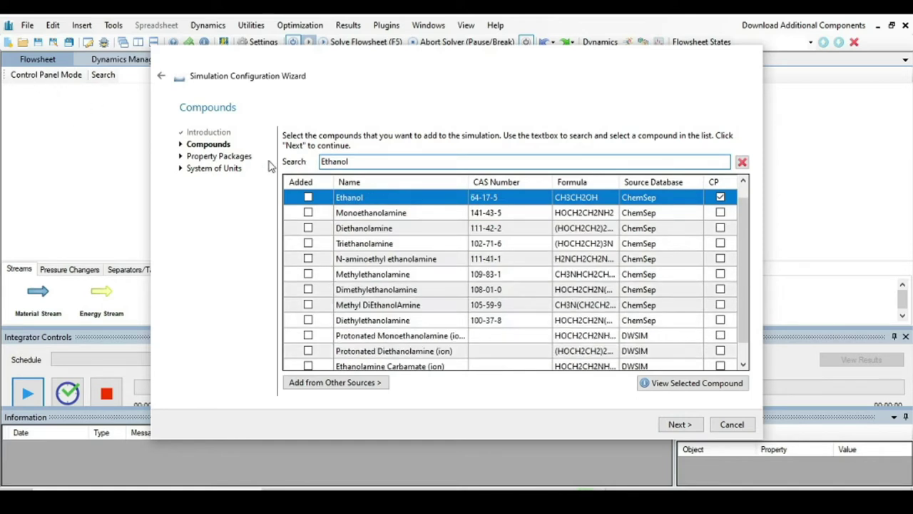
Step: Add Ethanol and Toluene as the simulation compounds and continue to the property packages
{"action": "left_click", "coordinate": [307, 197]}
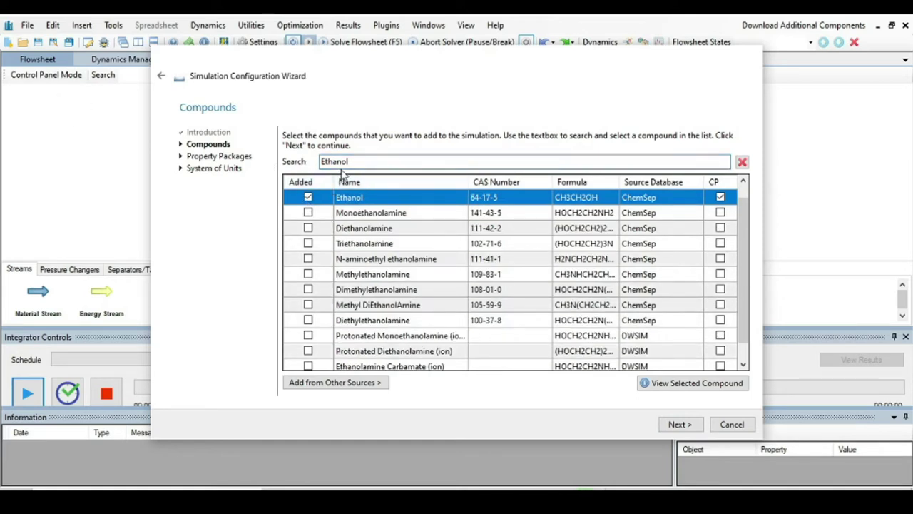
{"action": "double_click", "coordinate": [312, 162]}
{"action": "key", "text": "BackSpace"}
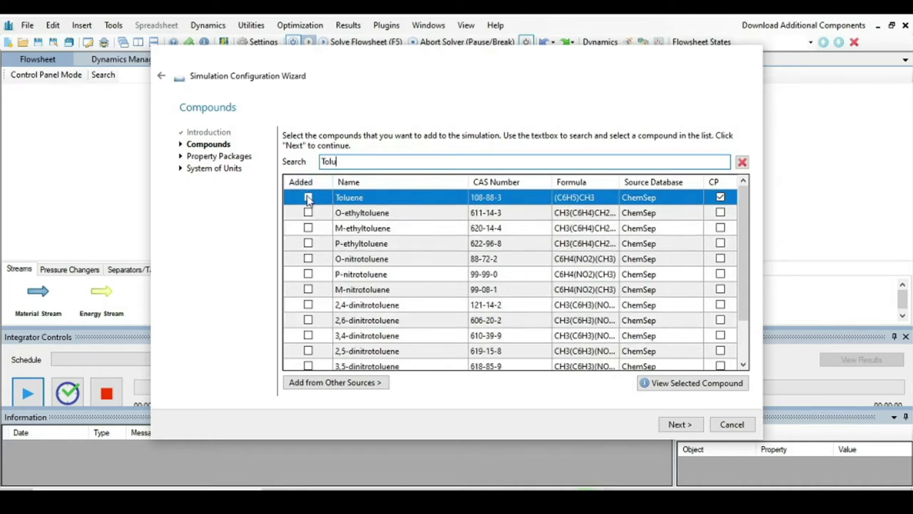
{"action": "left_click", "coordinate": [308, 198]}
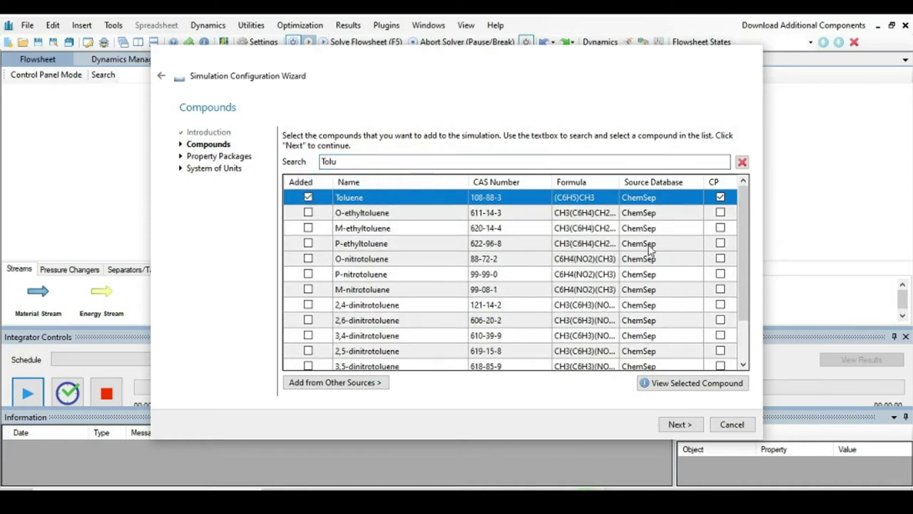
{"action": "left_click", "coordinate": [390, 163]}
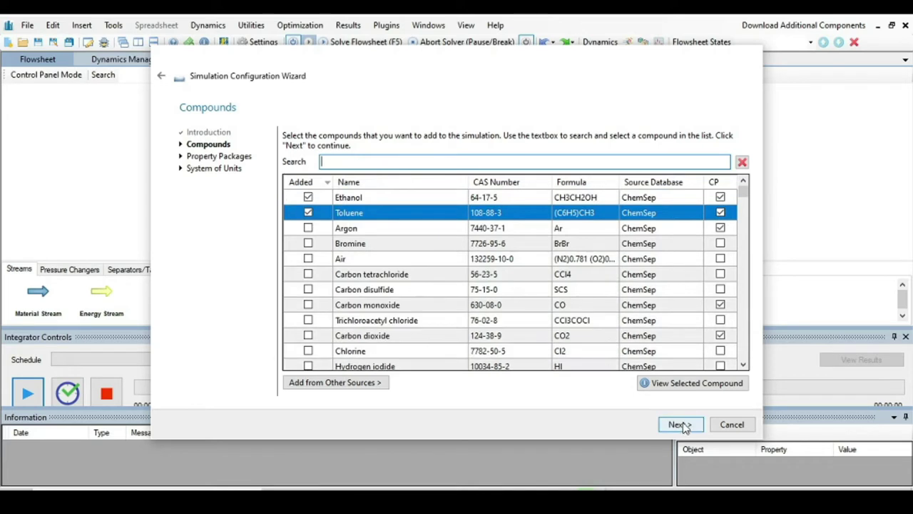
{"action": "left_click", "coordinate": [680, 424]}
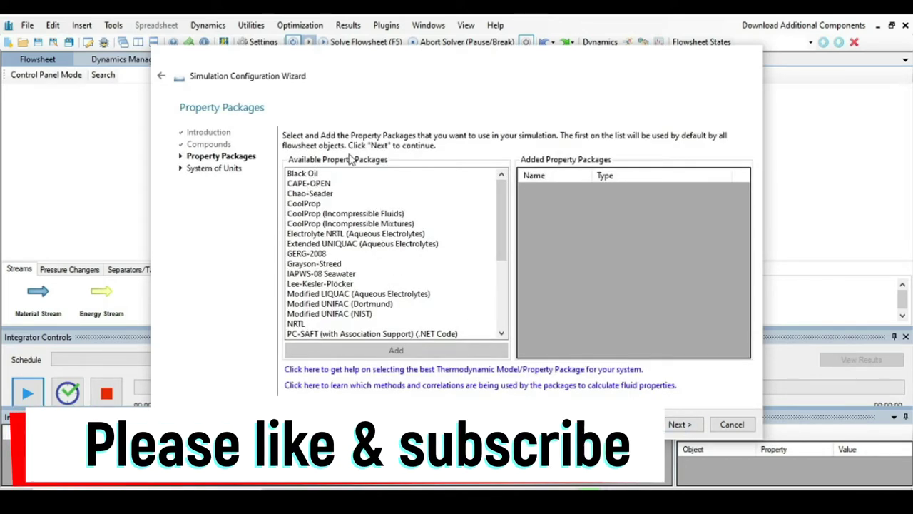
Step: Add the NRTL property package to the simulation and continue to the system of units
{"action": "left_click", "coordinate": [296, 324]}
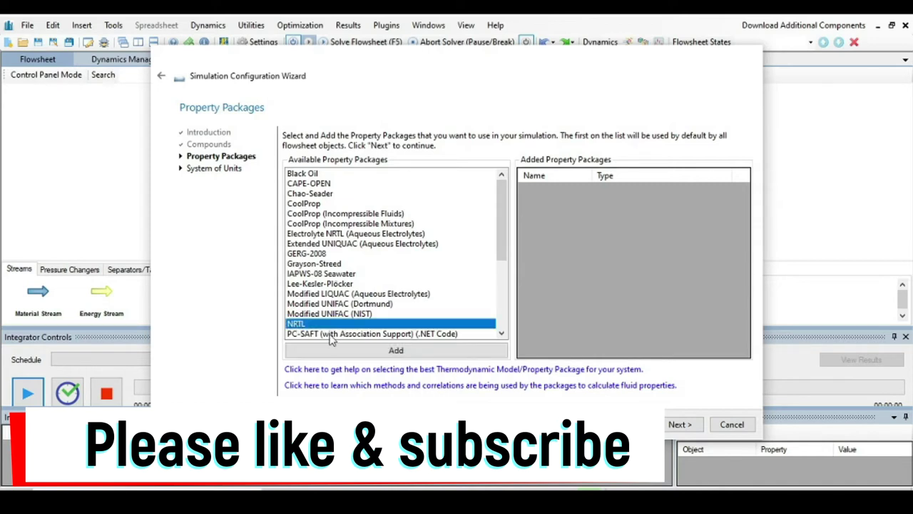
{"action": "left_click", "coordinate": [323, 351]}
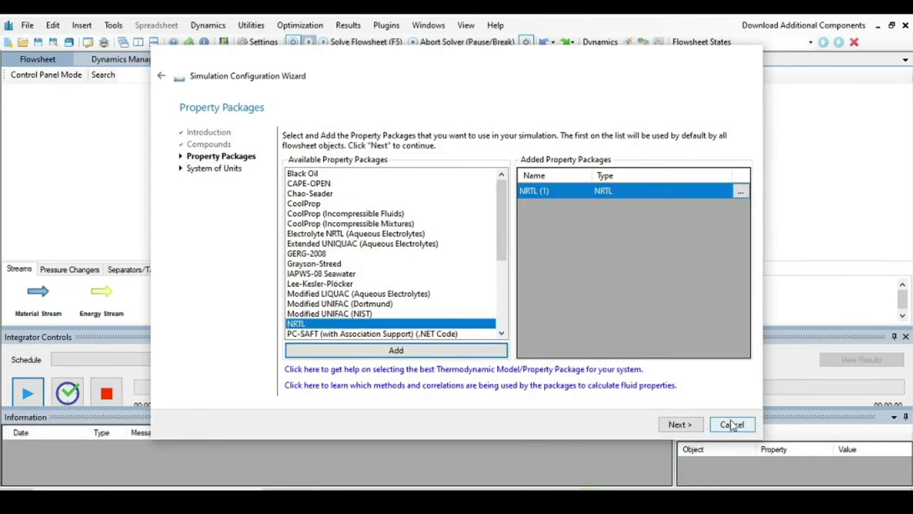
{"action": "left_click", "coordinate": [674, 428]}
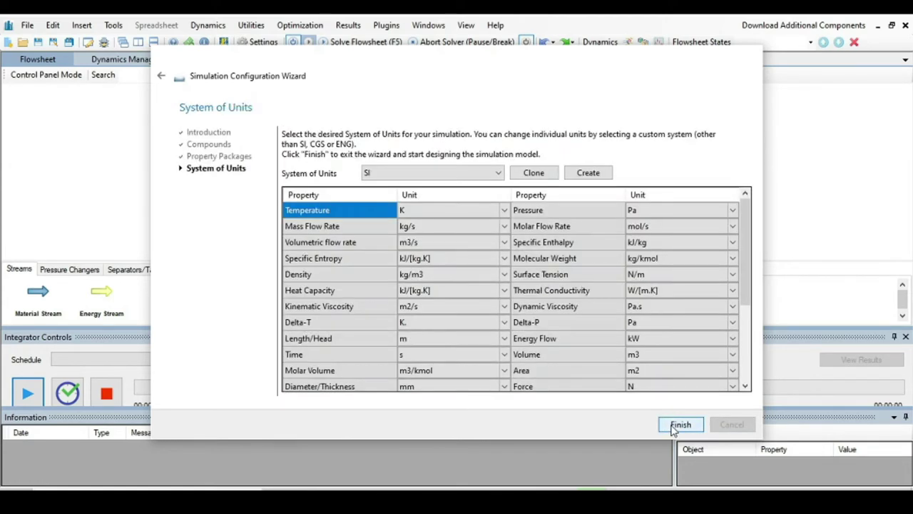
Step: Select the SI_1 system of units, set its temperature unit to C, and finish the configuration wizard
{"action": "left_click", "coordinate": [497, 175]}
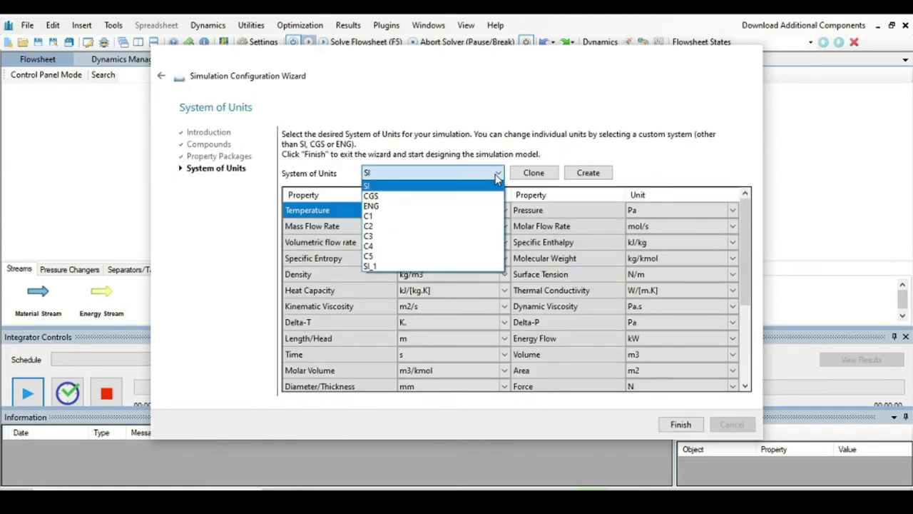
{"action": "left_click", "coordinate": [370, 268]}
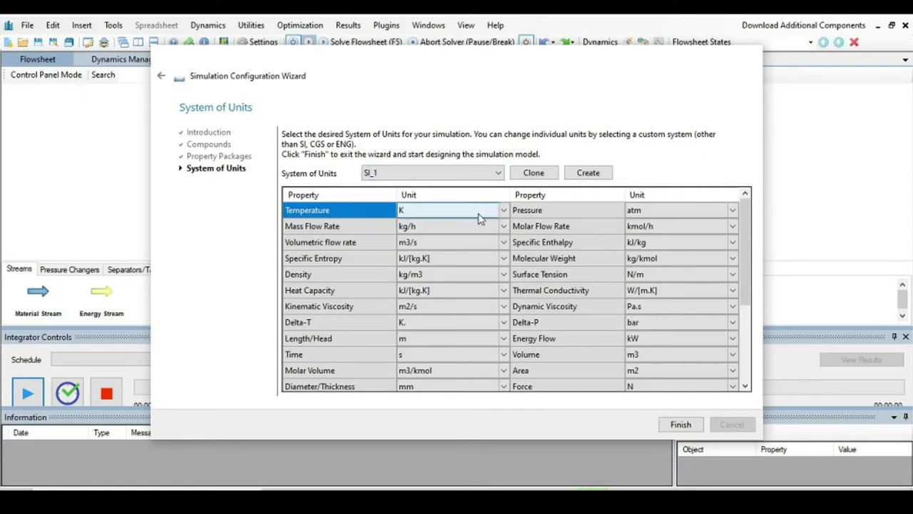
{"action": "left_click", "coordinate": [503, 211]}
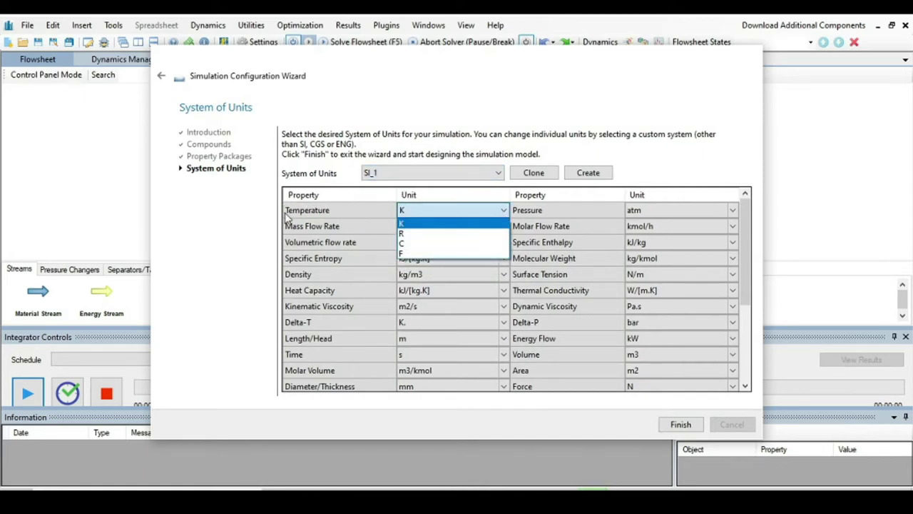
{"action": "left_click", "coordinate": [408, 243]}
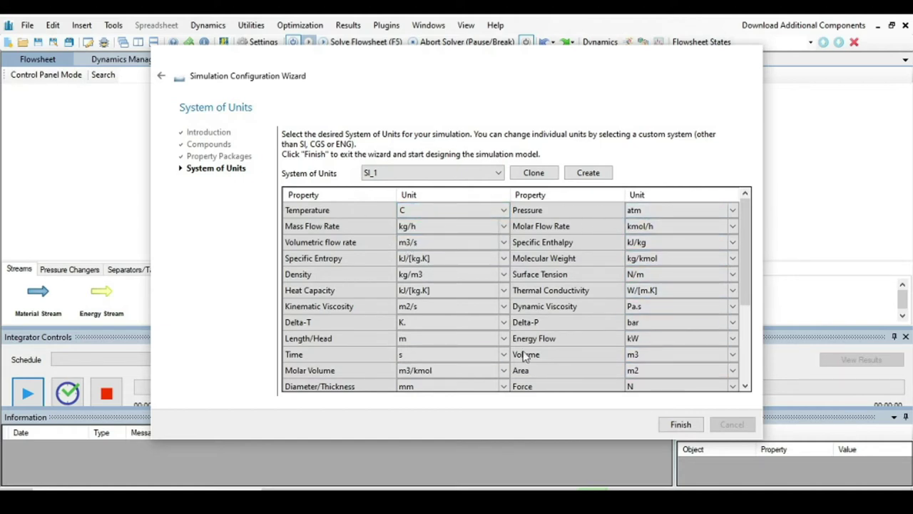
{"action": "left_click", "coordinate": [679, 424]}
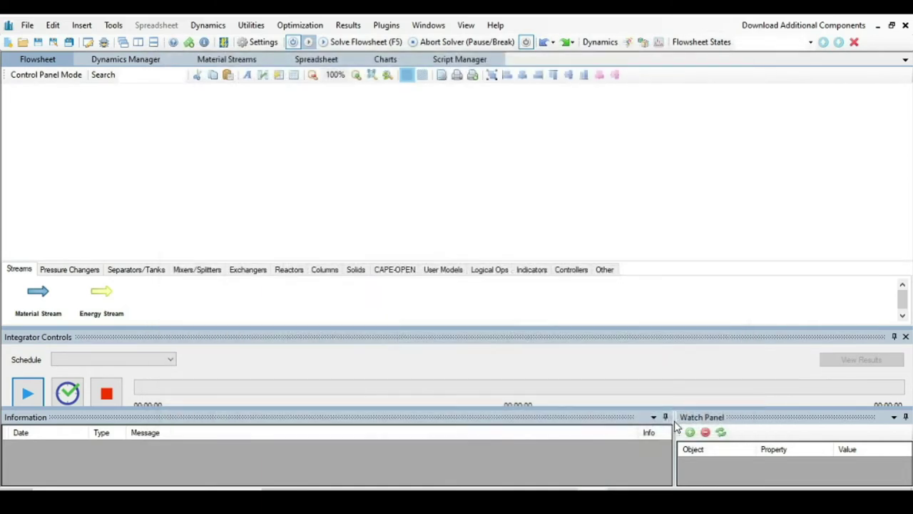
Step: Close the Integrator Controls and enlarge the flowsheet drawing area above the Information messages
{"action": "left_click", "coordinate": [905, 336]}
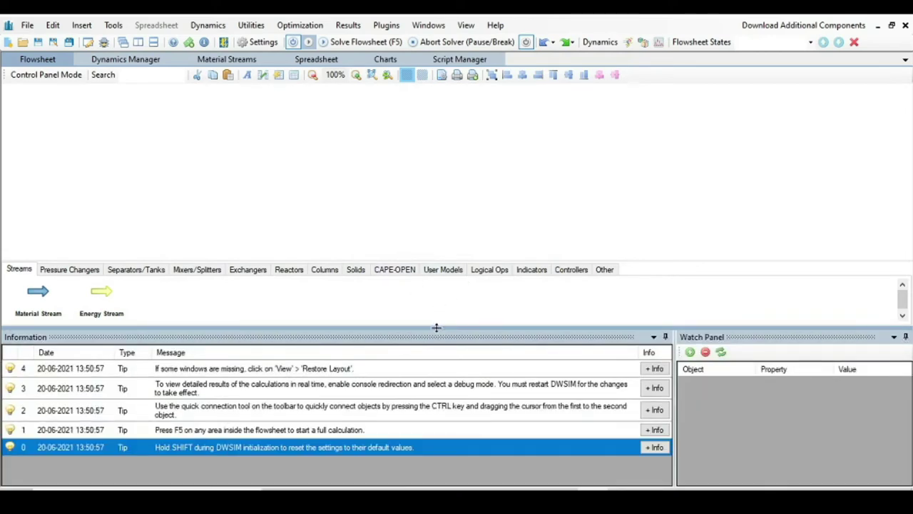
{"action": "left_click_drag", "start_coordinate": [430, 327], "coordinate": [430, 385]}
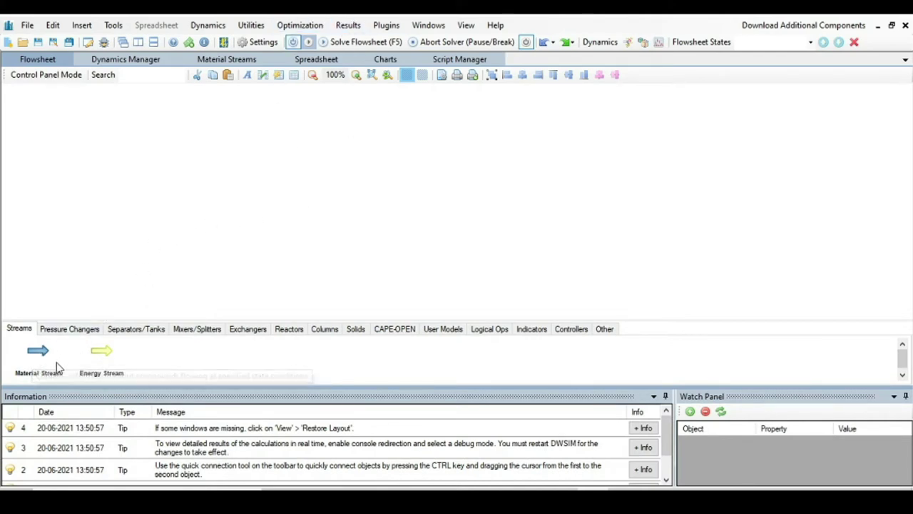
Step: Place a material stream on the flowsheet and rename it Feed
{"action": "left_click_drag", "start_coordinate": [41, 359], "coordinate": [209, 185]}
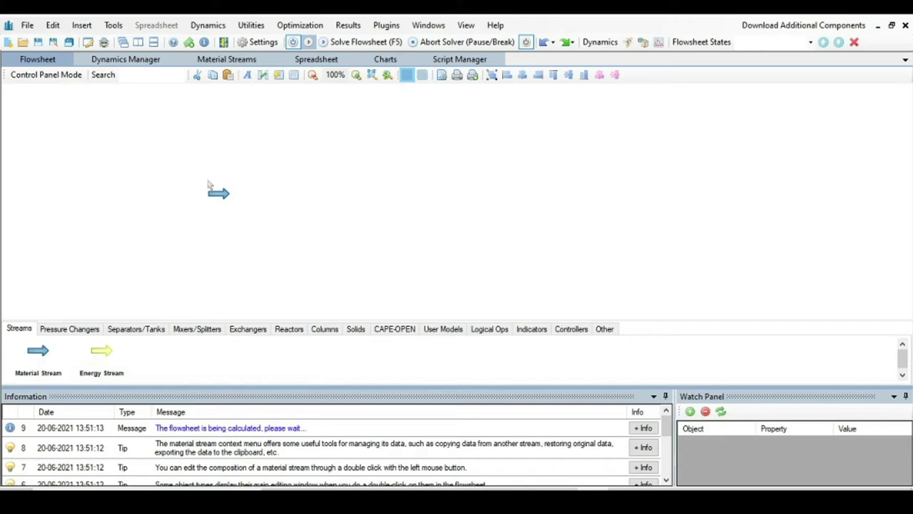
{"action": "left_click", "coordinate": [217, 192]}
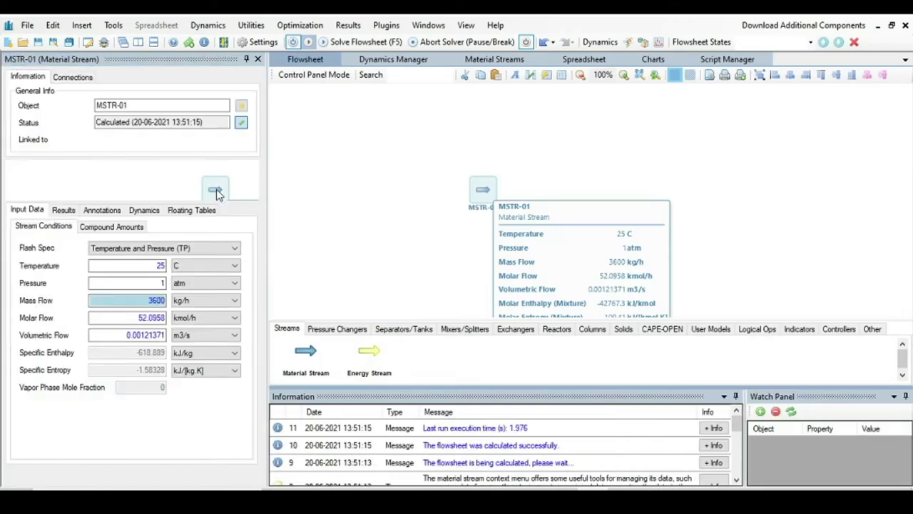
{"action": "left_click_drag", "start_coordinate": [132, 105], "coordinate": [93, 109]}
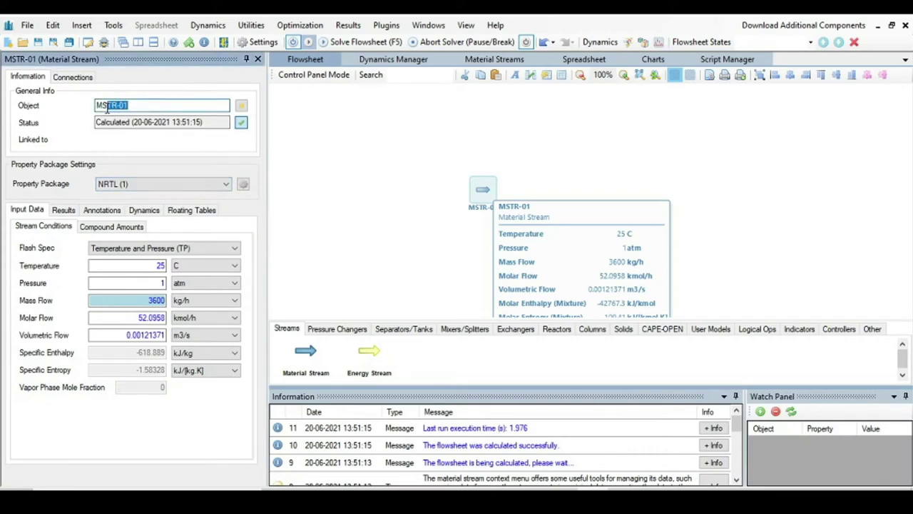
{"action": "type", "text": "Feed"}
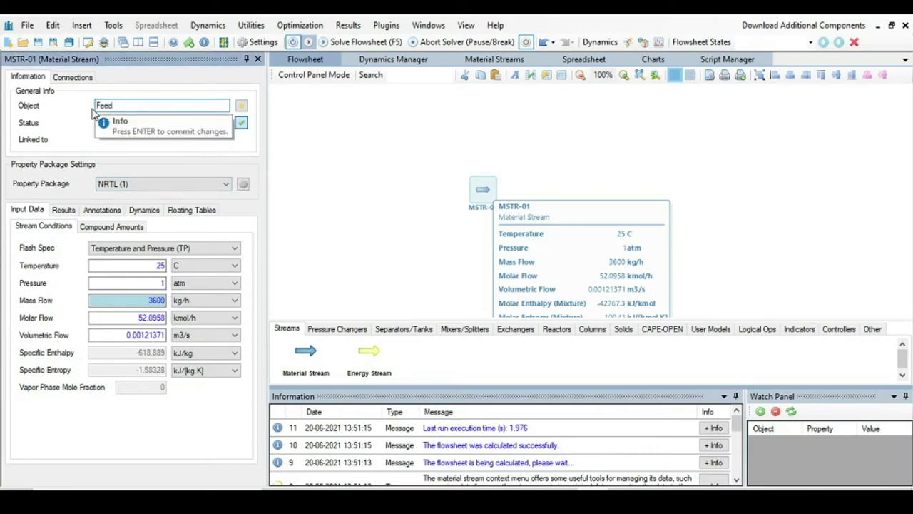
{"action": "key", "text": "Return"}
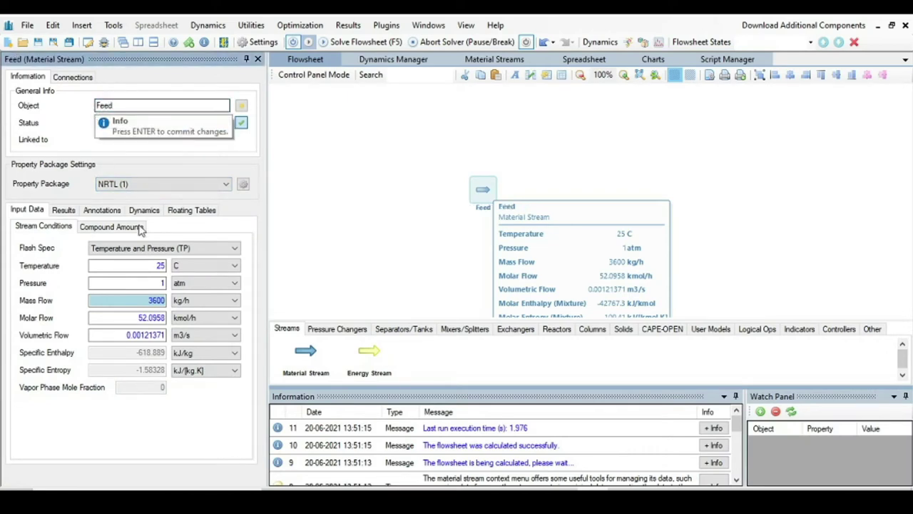
Step: Set the Feed stream's temperature to 30 C and its mass flow to 3500 kg/h
{"action": "left_click", "coordinate": [158, 265]}
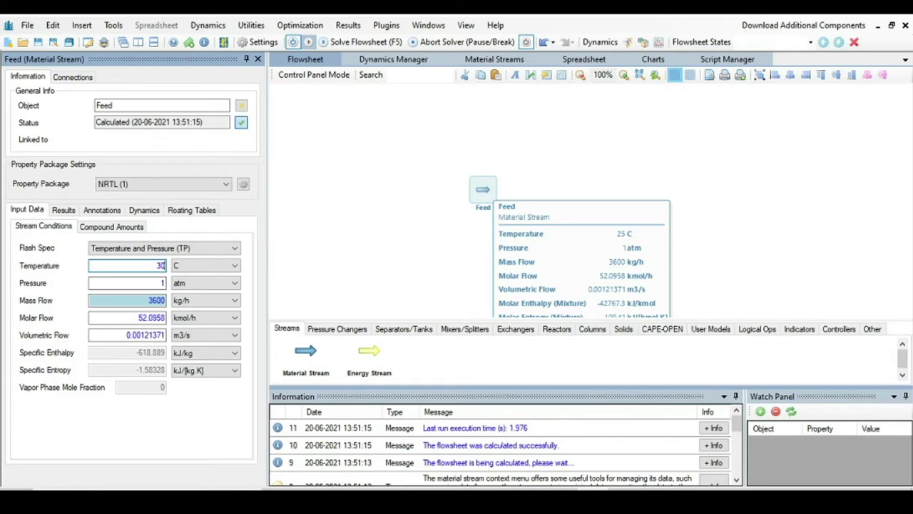
{"action": "type", "text": "30"}
{"action": "key", "text": "Return"}
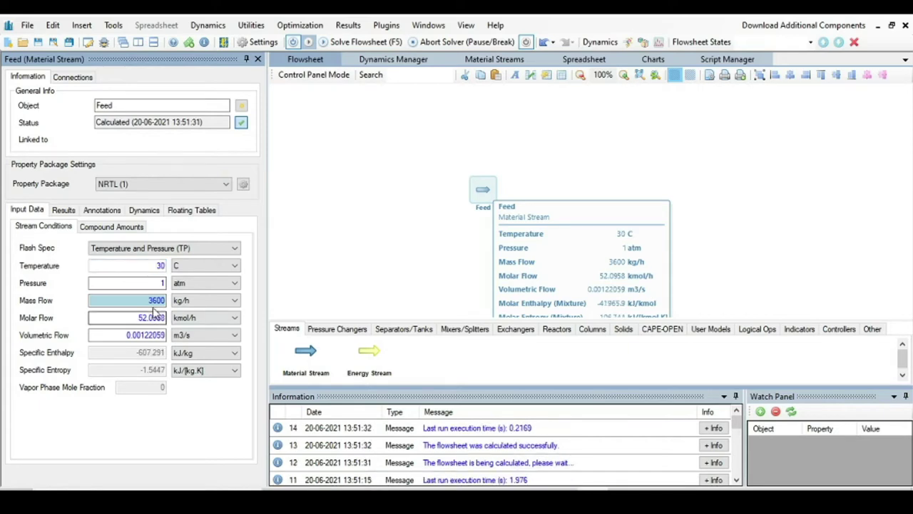
{"action": "key", "text": "alt+Tab"}
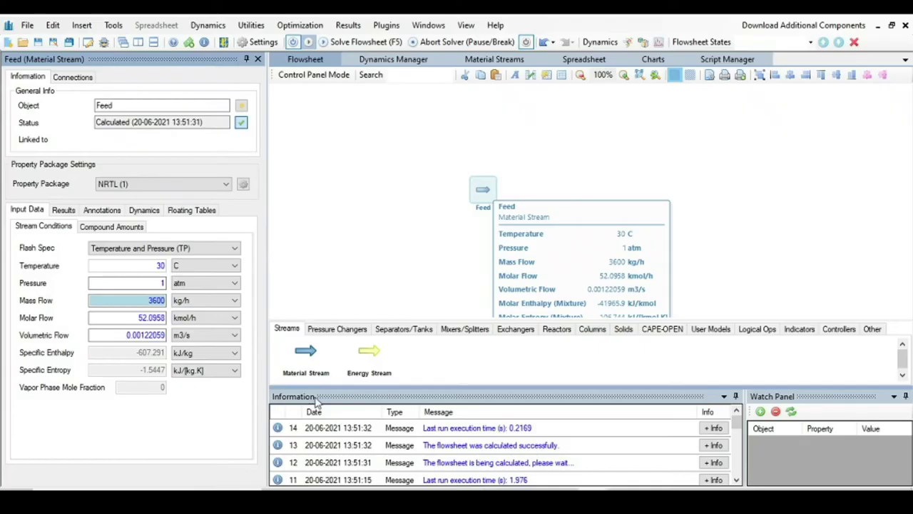
{"action": "double_click", "coordinate": [156, 299]}
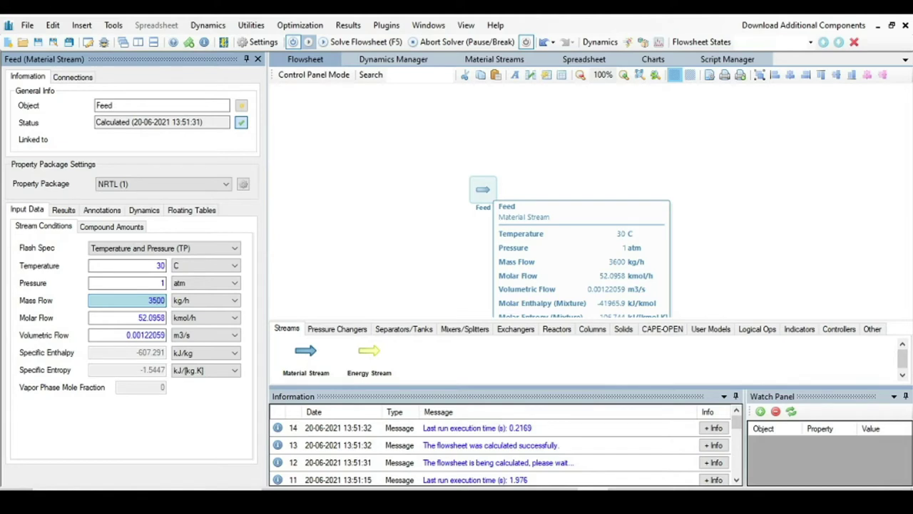
{"action": "type", "text": "3500"}
{"action": "key", "text": "Return"}
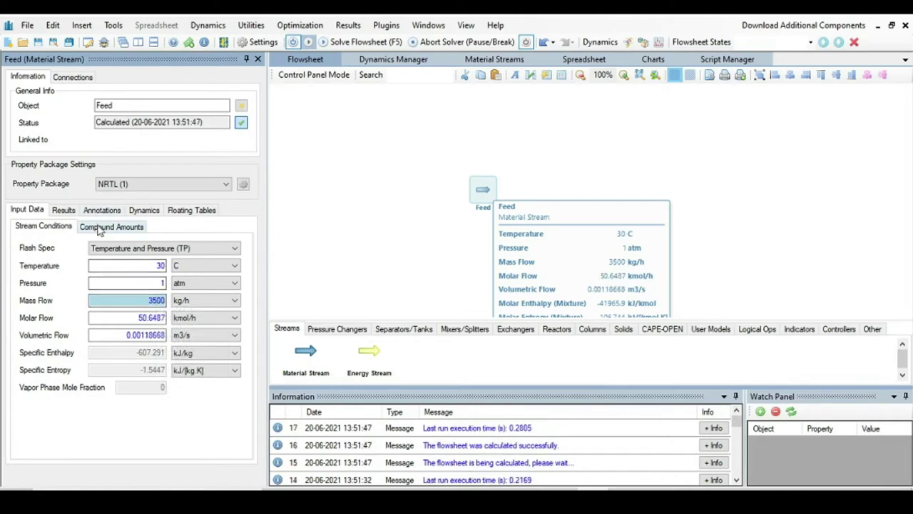
Step: Define the Feed composition in mass fractions as 0.72 Ethanol and 0.28 Toluene, and accept the changes
{"action": "left_click", "coordinate": [99, 227]}
{"action": "left_click", "coordinate": [114, 248]}
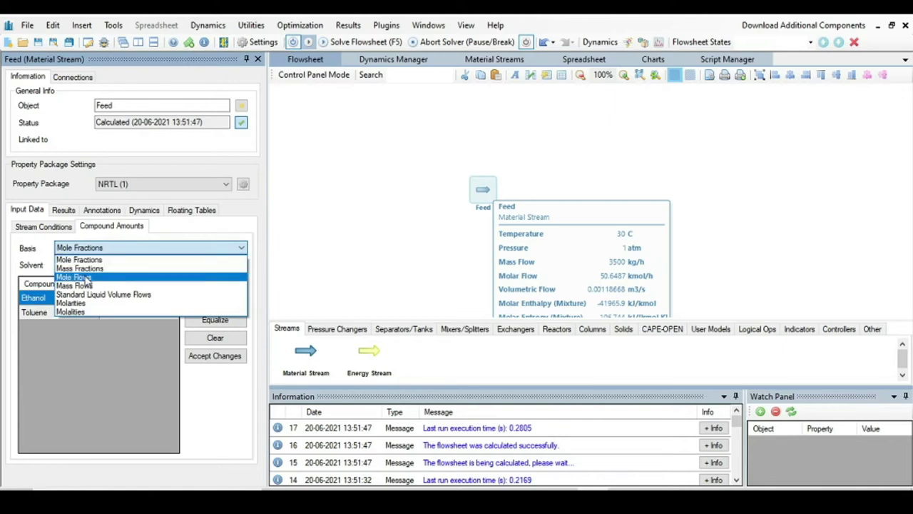
{"action": "left_click", "coordinate": [107, 270]}
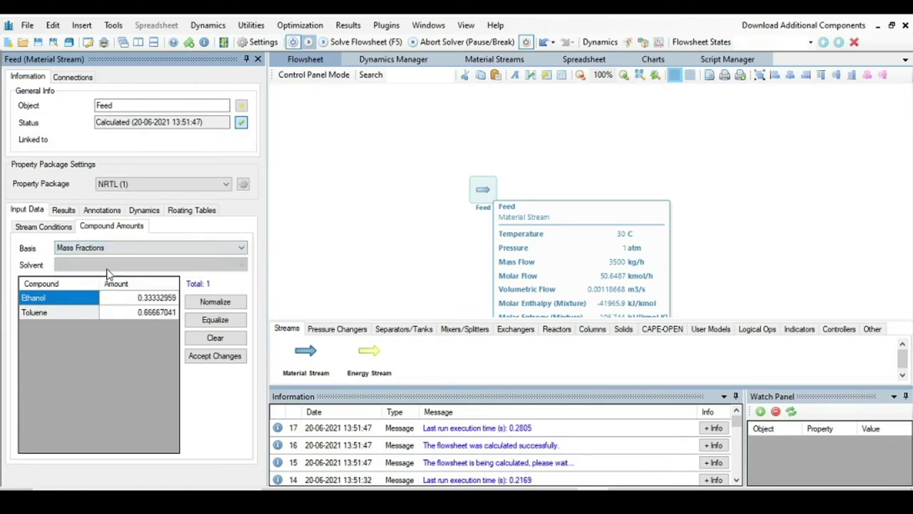
{"action": "left_click", "coordinate": [167, 300]}
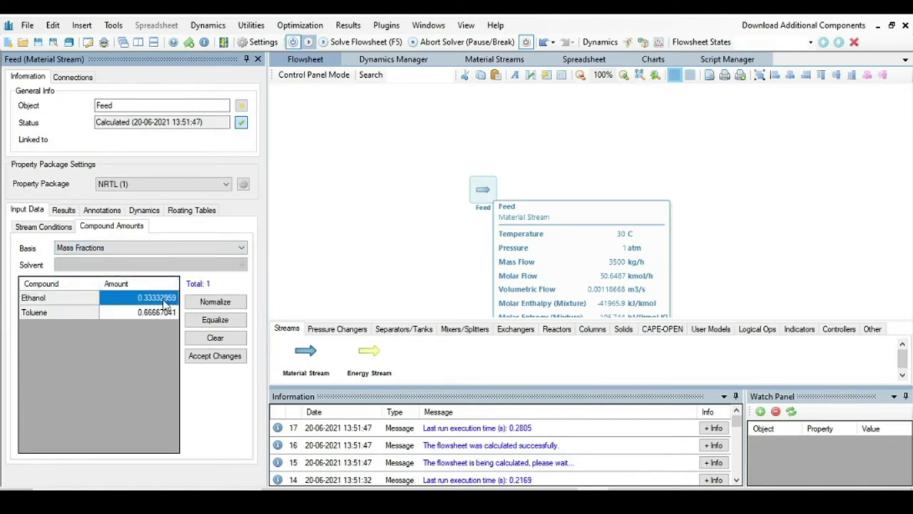
{"action": "type", "text": "0.72"}
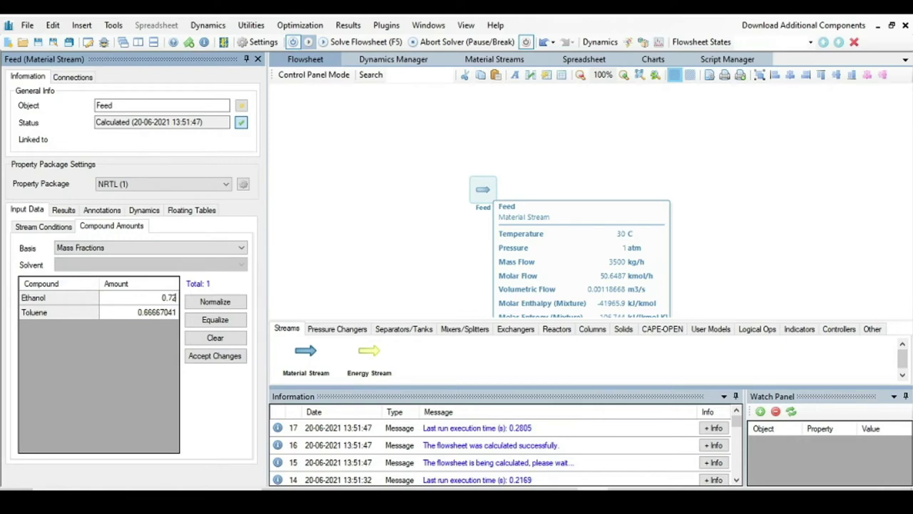
{"action": "key", "text": "Return"}
{"action": "type", "text": "0"}
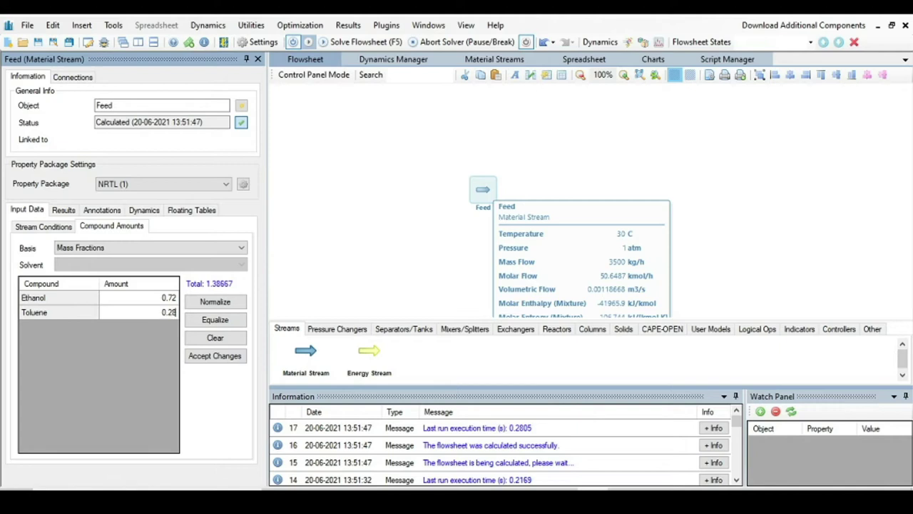
{"action": "type", "text": ".28"}
{"action": "left_click", "coordinate": [215, 355]}
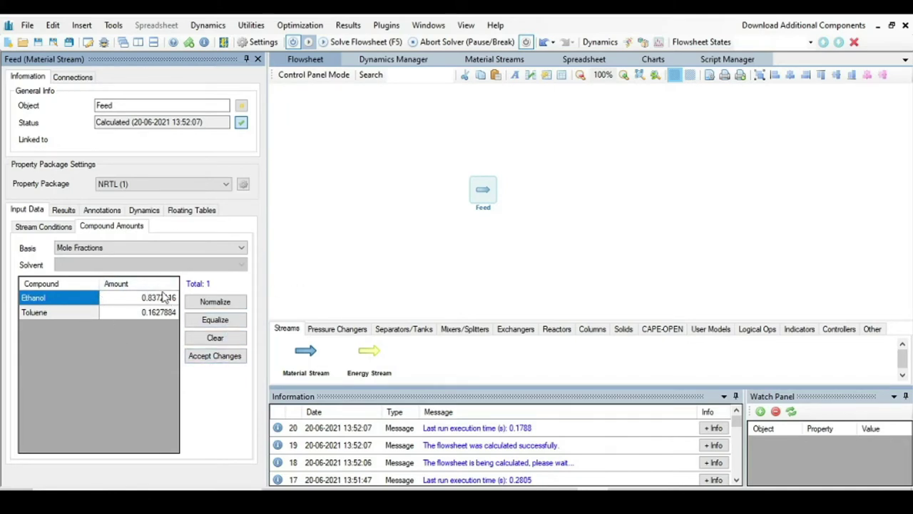
Step: Switch the Feed composition basis to Mass Fractions and accept the compound amounts again
{"action": "left_click", "coordinate": [146, 250]}
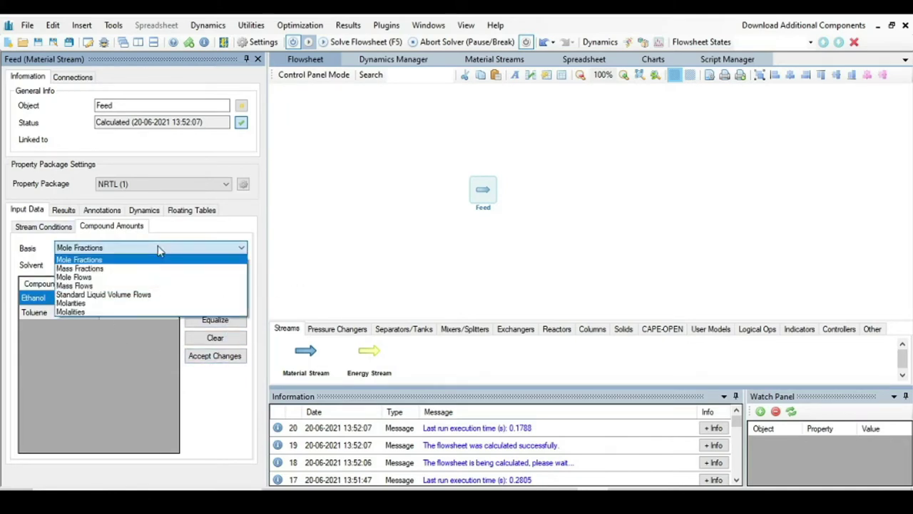
{"action": "left_click", "coordinate": [118, 269]}
{"action": "left_click", "coordinate": [214, 355]}
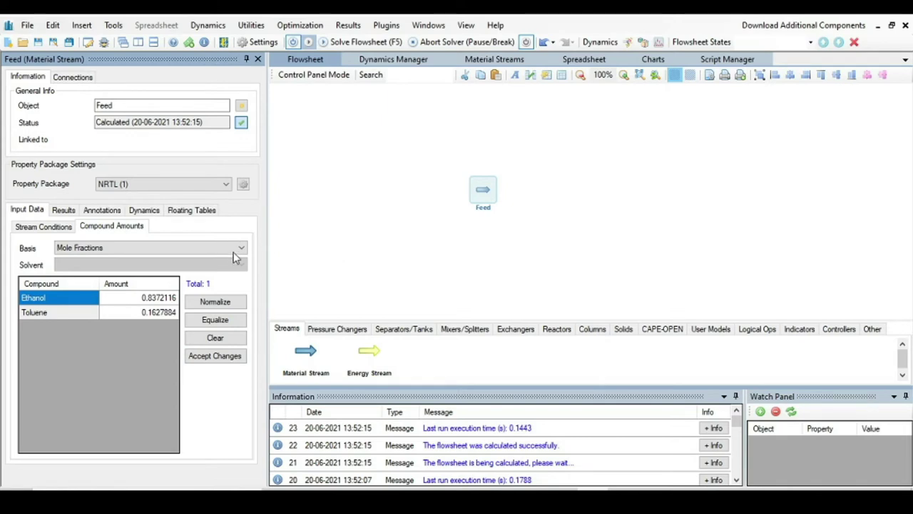
Step: Move the Feed stream toward the left side of the flowsheet and display its stream conditions
{"action": "left_click_drag", "start_coordinate": [498, 193], "coordinate": [356, 201]}
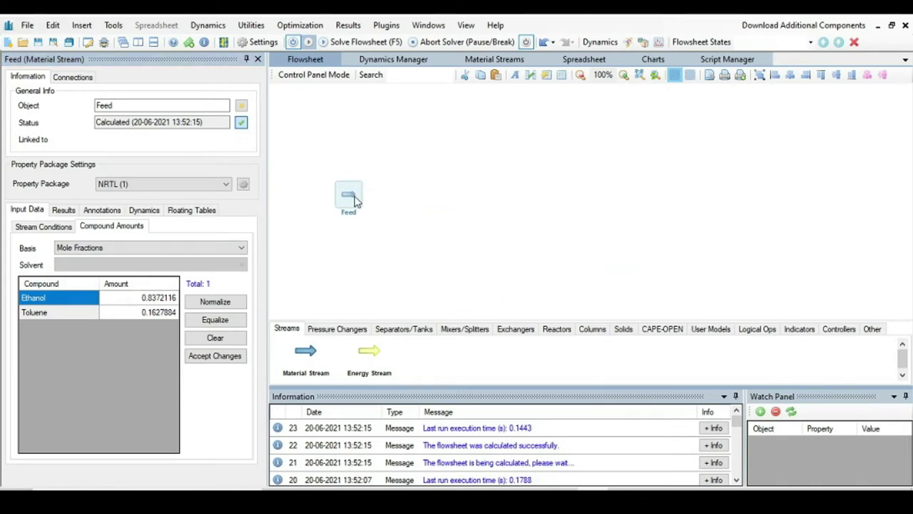
{"action": "left_click", "coordinate": [33, 229]}
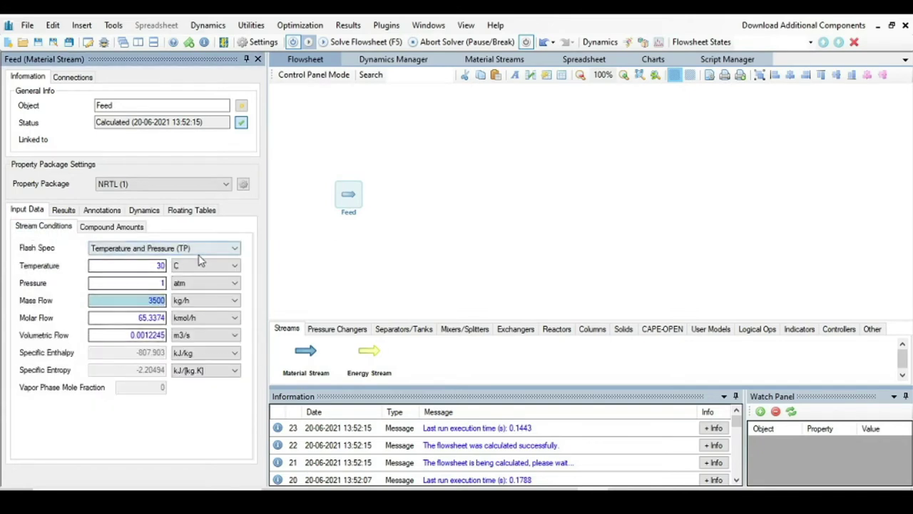
Step: Add a second material stream just above the Feed stream and rename it "Recyle Feed"
{"action": "left_click", "coordinate": [389, 246]}
{"action": "left_click_drag", "start_coordinate": [305, 357], "coordinate": [371, 150]}
{"action": "mouse_move", "coordinate": [378, 159]}
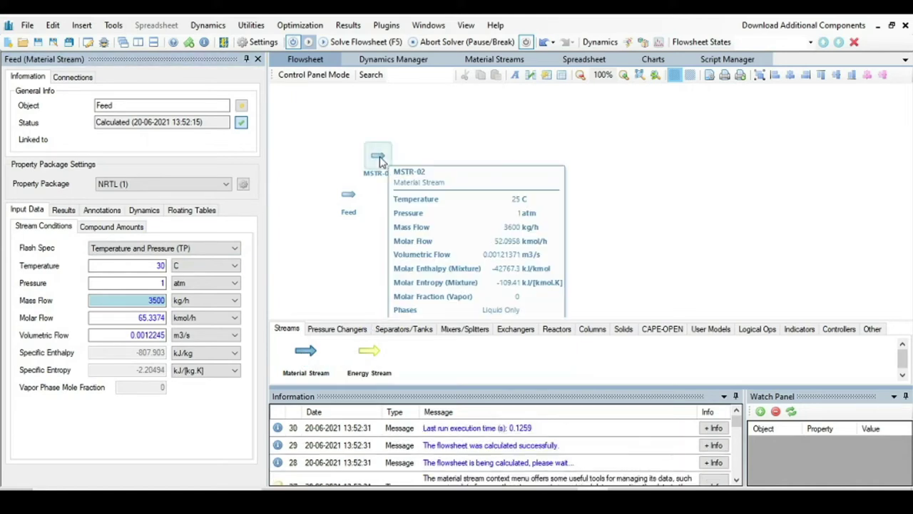
{"action": "left_click", "coordinate": [379, 158]}
{"action": "left_click_drag", "start_coordinate": [149, 105], "coordinate": [95, 105]}
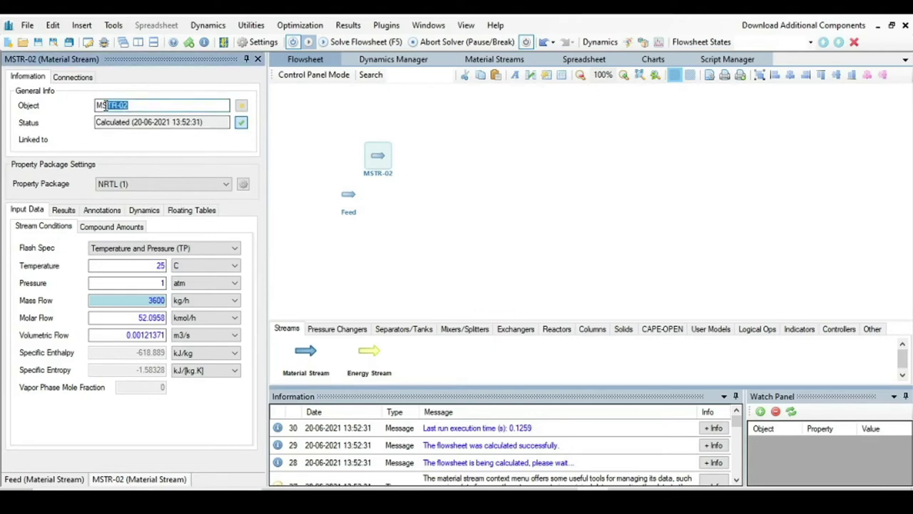
{"action": "type", "text": "Rec"}
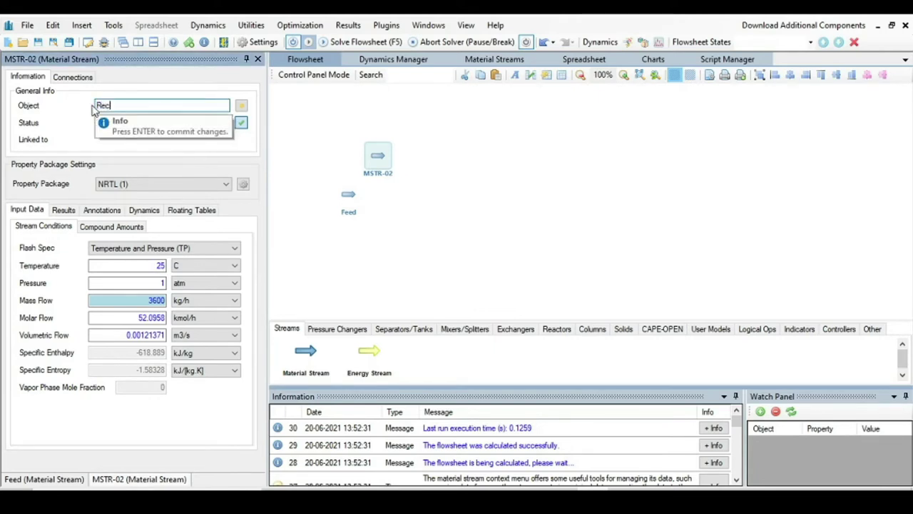
{"action": "type", "text": "yle Feed"}
{"action": "key", "text": "Return"}
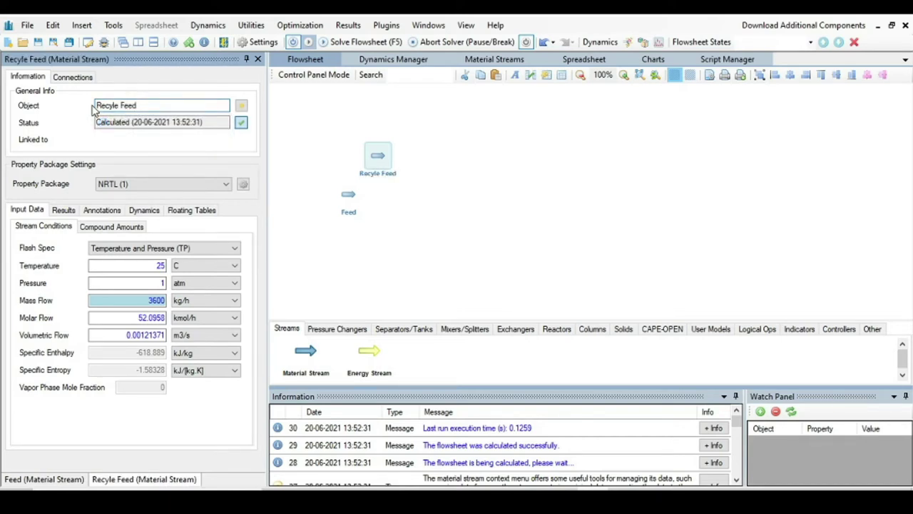
Step: Rotate the Recyle Feed stream by +90° and nudge it slightly upward above the Feed stream
{"action": "right_click", "coordinate": [374, 163]}
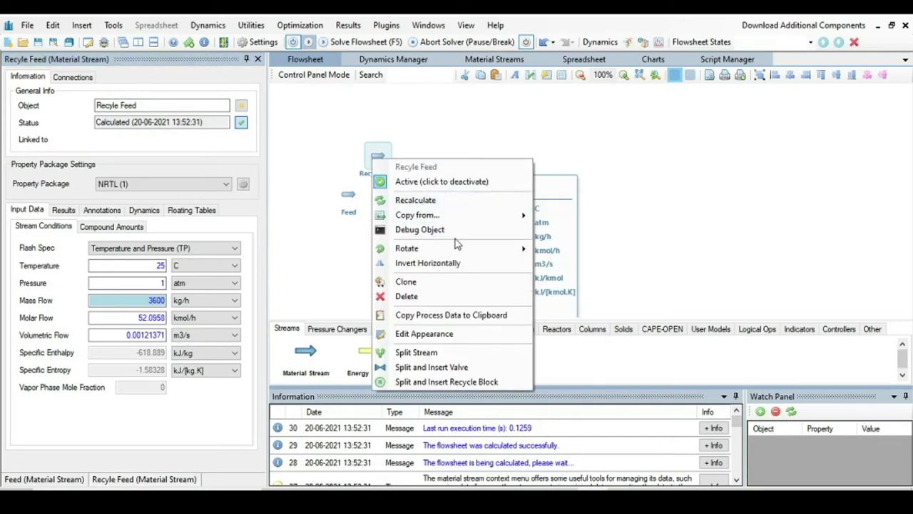
{"action": "mouse_move", "coordinate": [457, 247]}
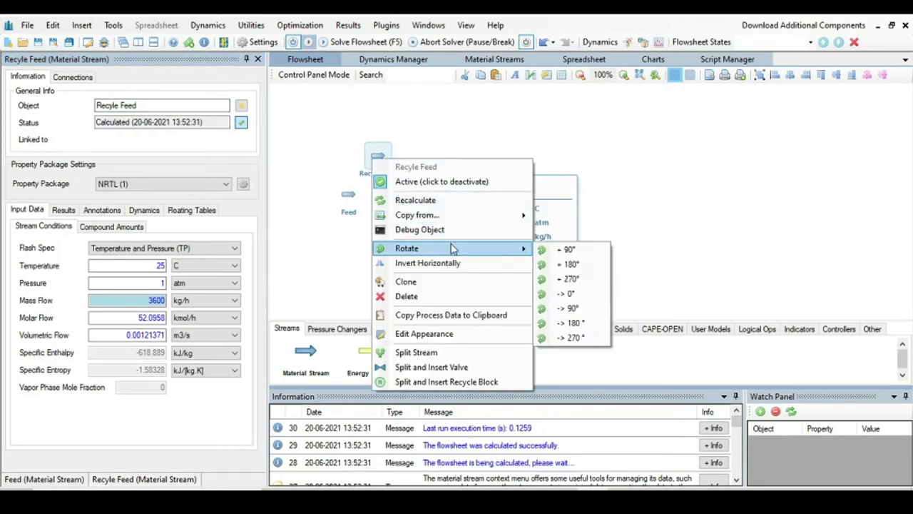
{"action": "left_click", "coordinate": [559, 253]}
{"action": "mouse_move", "coordinate": [383, 158]}
{"action": "left_mouse_down"}
{"action": "mouse_move", "coordinate": [365, 158]}
{"action": "mouse_move", "coordinate": [381, 153]}
{"action": "left_mouse_up"}
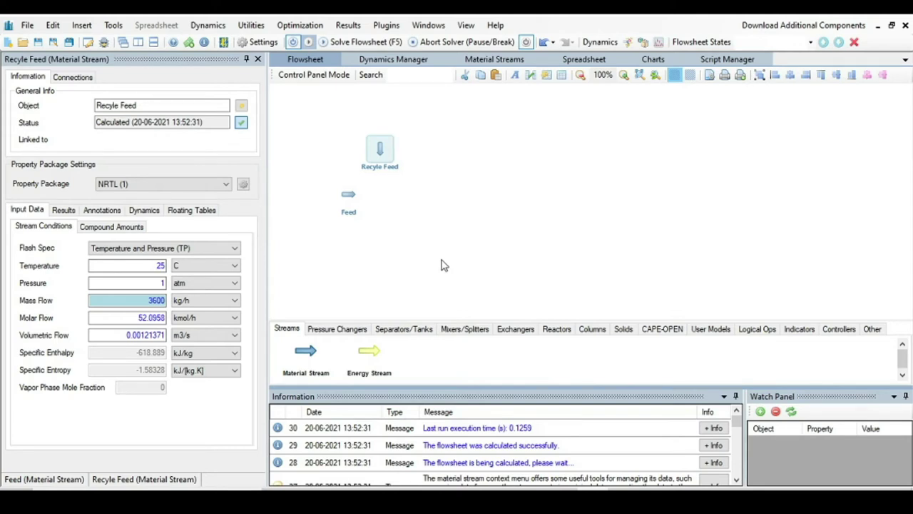
Step: Deactivate the flowsheet solver and add a ChemSep Column / Flash CAPE-OPEN unit operation to the right of the two streams
{"action": "left_click", "coordinate": [299, 41]}
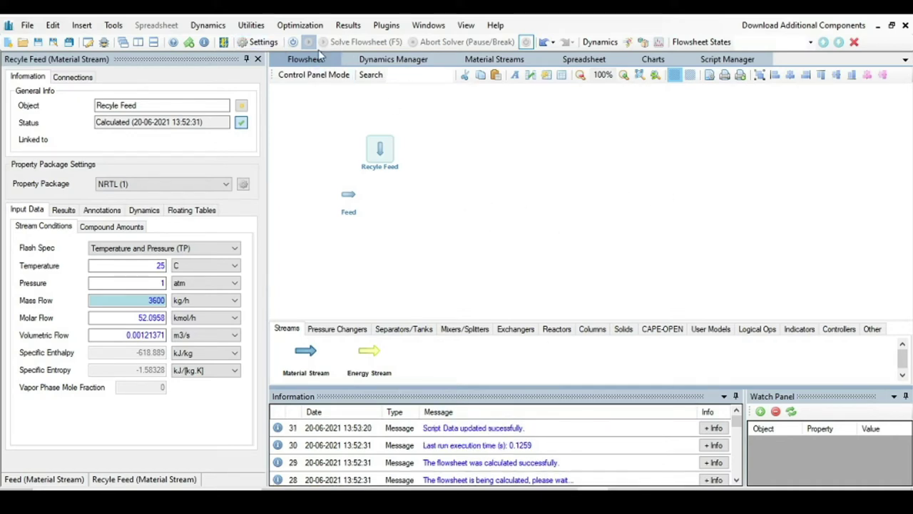
{"action": "left_click", "coordinate": [456, 214]}
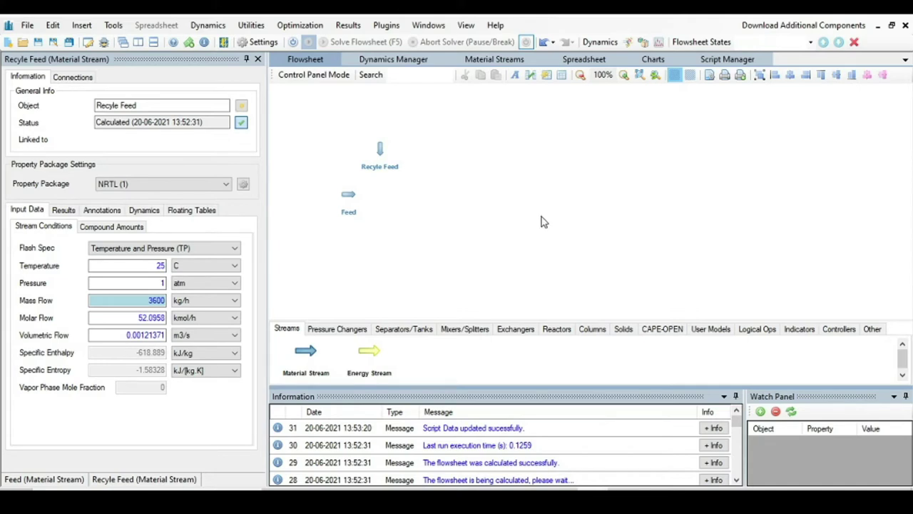
{"action": "left_click", "coordinate": [656, 331]}
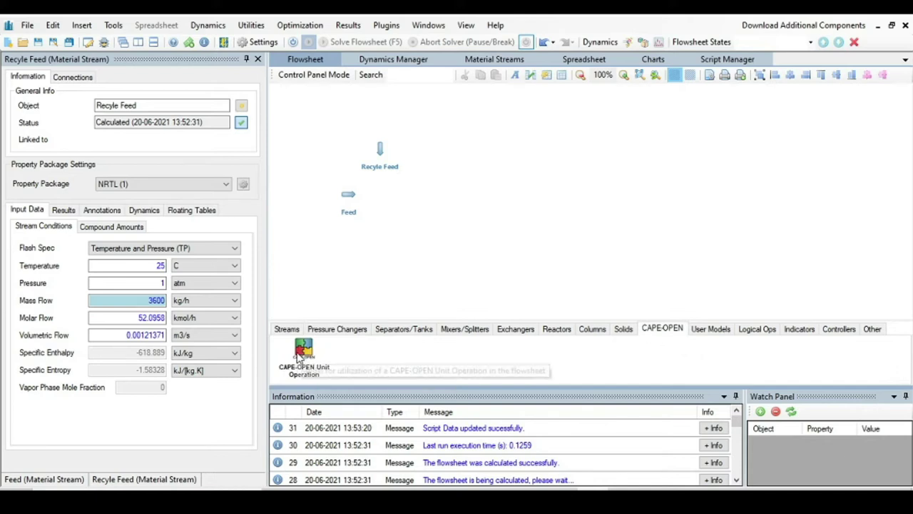
{"action": "left_click_drag", "start_coordinate": [303, 347], "coordinate": [440, 184]}
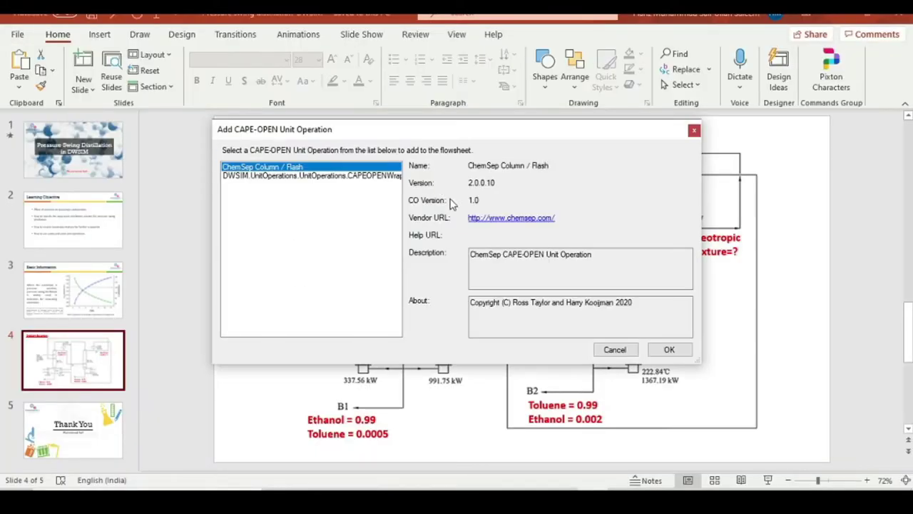
{"action": "left_click", "coordinate": [671, 349]}
{"action": "left_click_drag", "start_coordinate": [462, 236], "coordinate": [456, 197]}
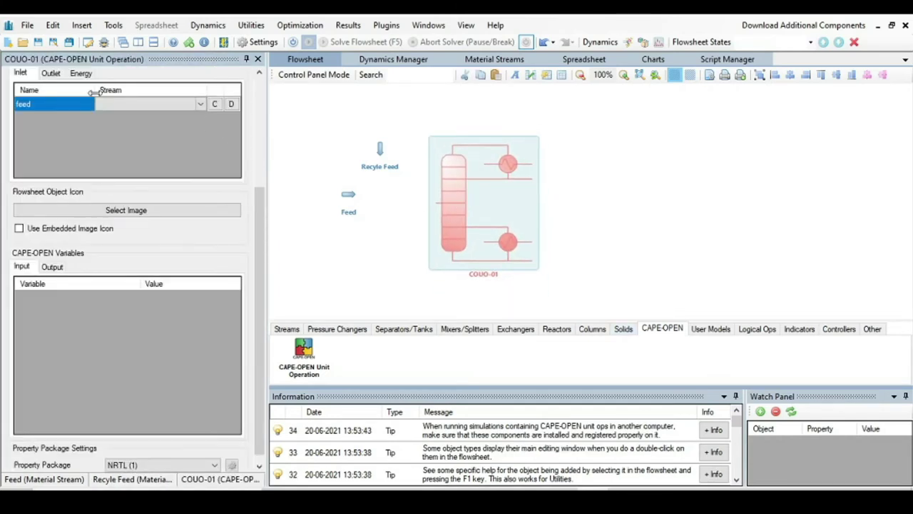
Step: Rename the ChemSep column to LP
{"action": "left_click", "coordinate": [123, 88]}
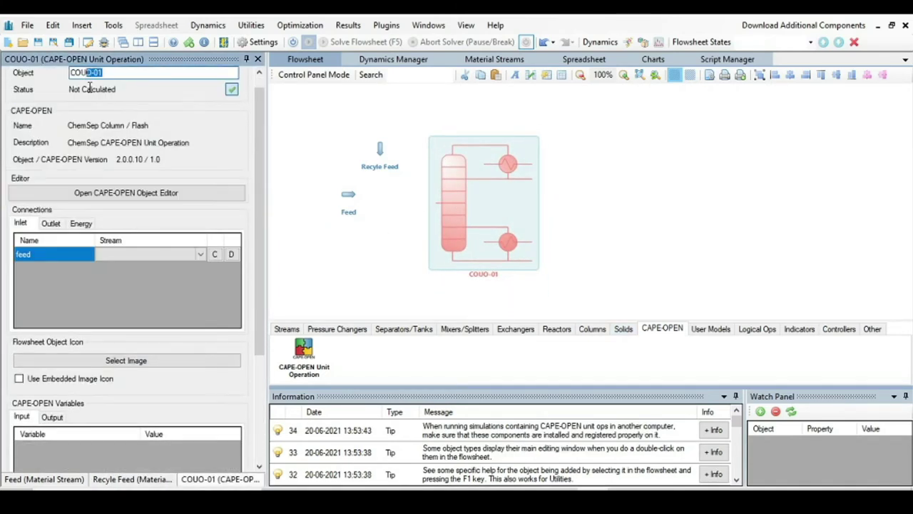
{"action": "type", "text": "LP"}
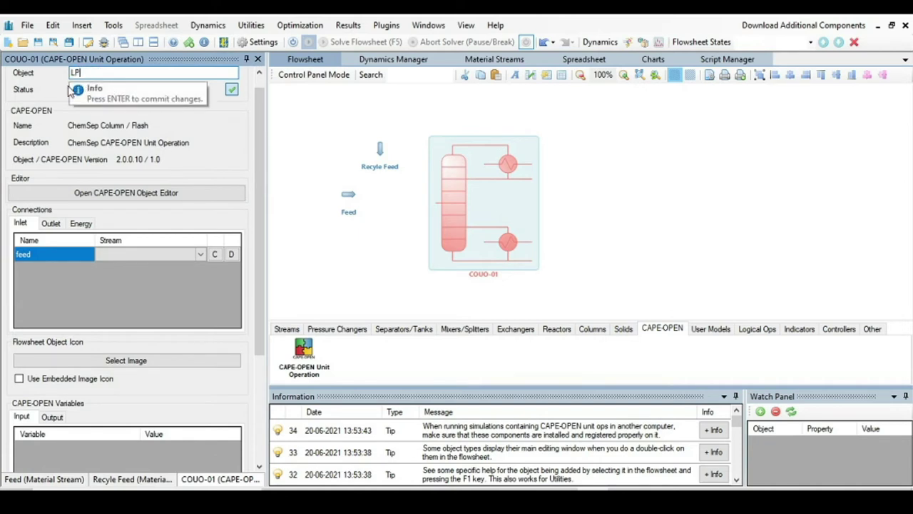
{"action": "key", "text": "Return"}
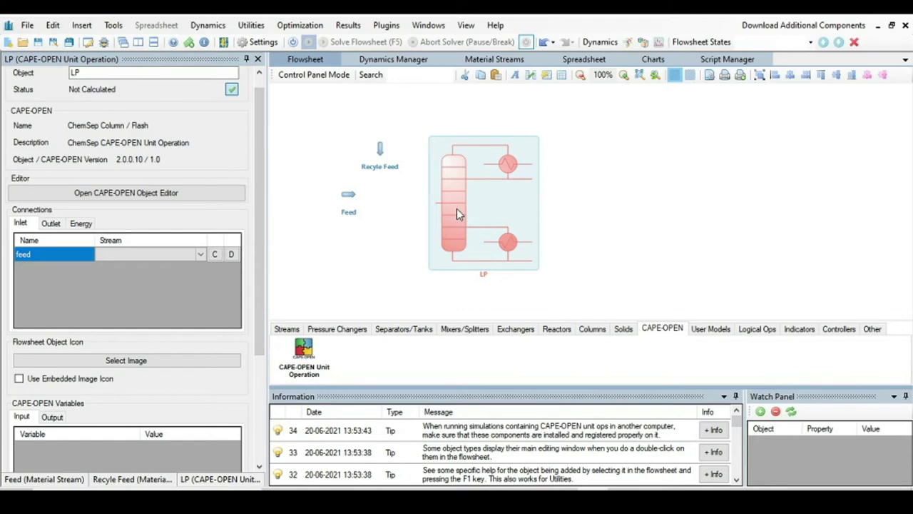
Step: Create the LP column's ChemSep operation with 35 stages, consulting the problem statement slide in PowerPoint, and return to the ChemSep editor
{"action": "scroll", "coordinate": [140, 240], "scroll_direction": "up", "scroll_amount": 1}
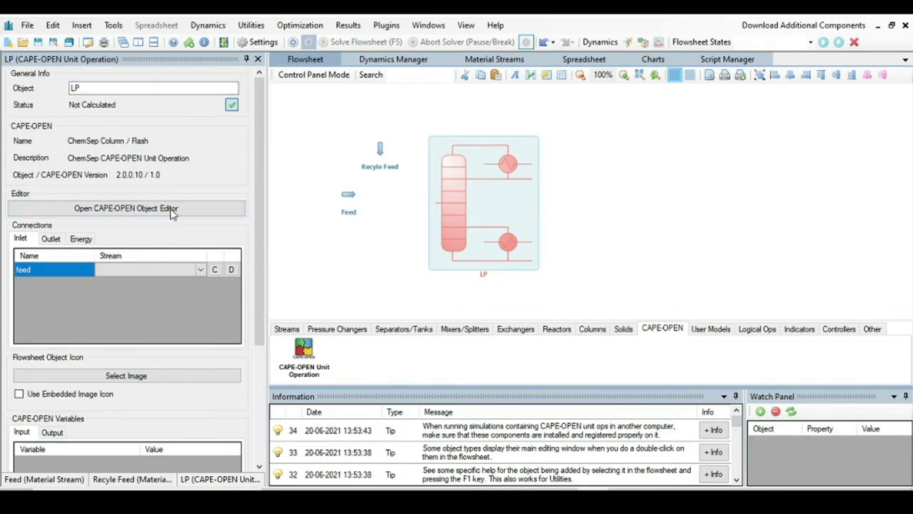
{"action": "left_click", "coordinate": [101, 213]}
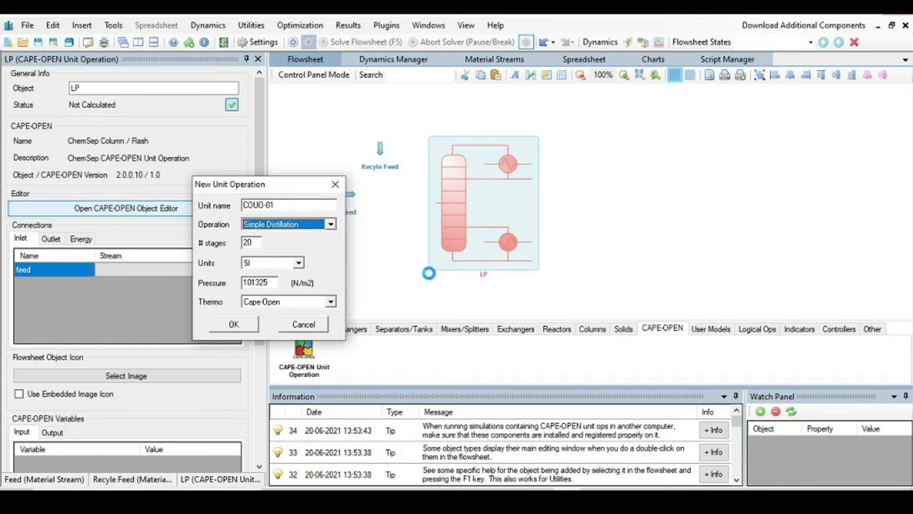
{"action": "left_click", "coordinate": [255, 245]}
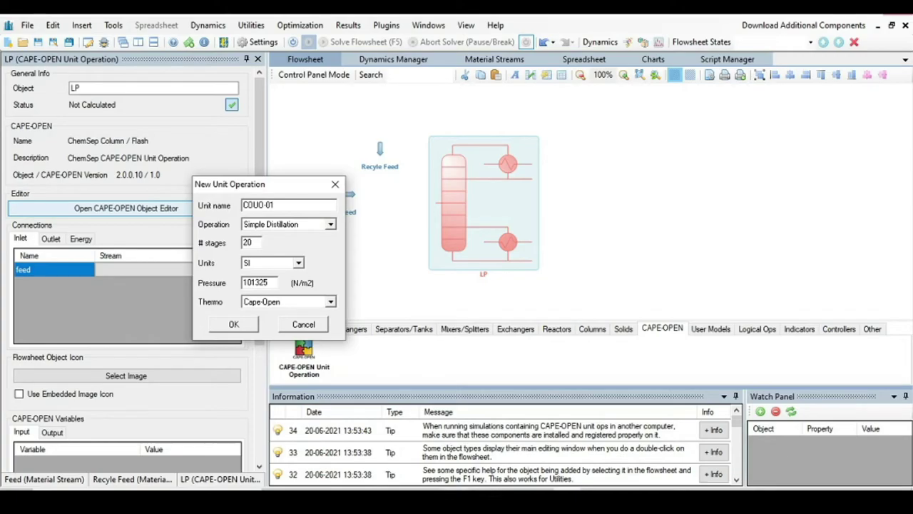
{"action": "key", "text": "alt+Tab"}
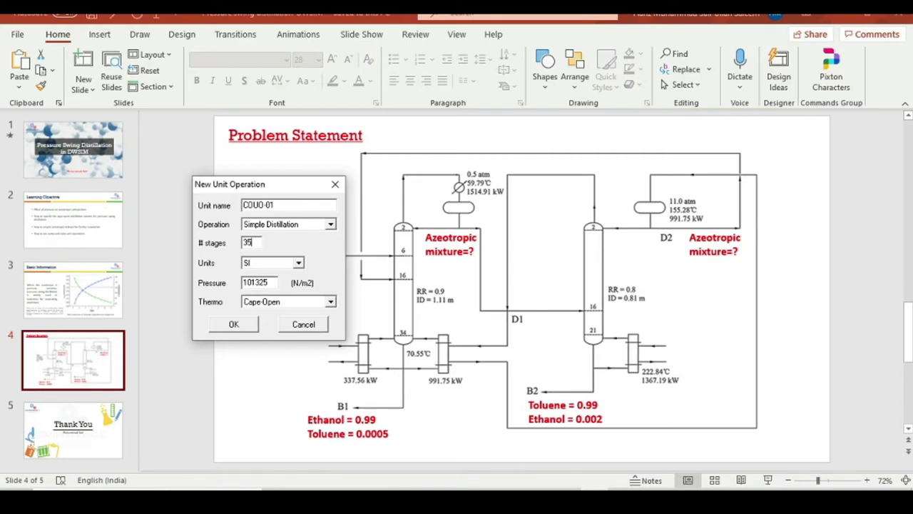
{"action": "left_click", "coordinate": [236, 326]}
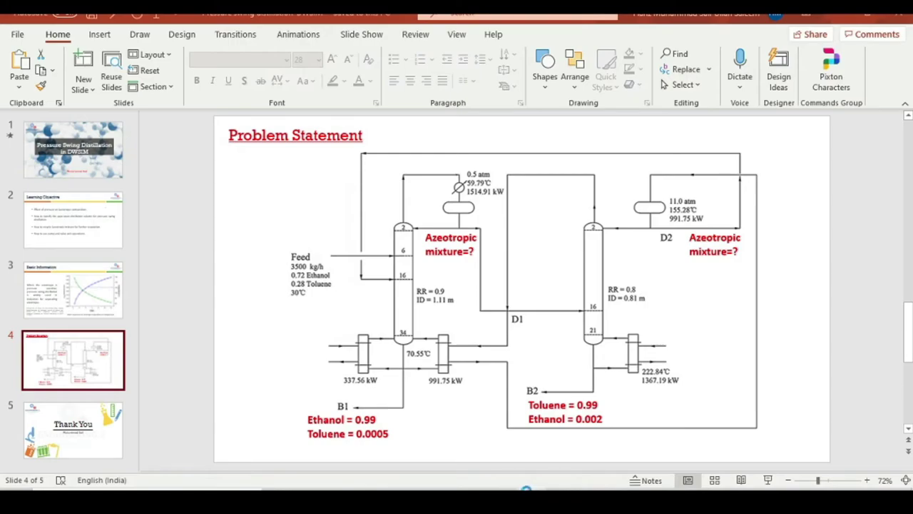
{"action": "key", "text": "alt+Tab"}
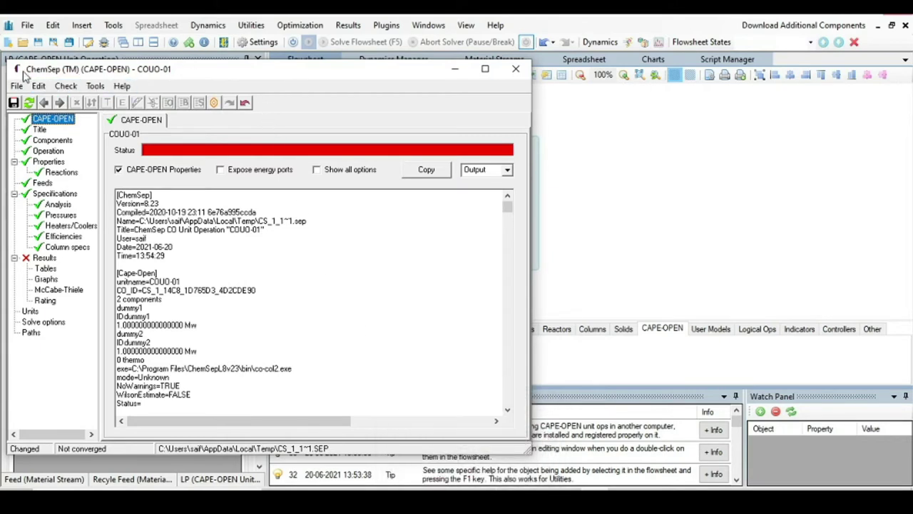
Step: Turn off the CAPE-OPEN properties for the column and review its selected components
{"action": "left_click", "coordinate": [120, 172]}
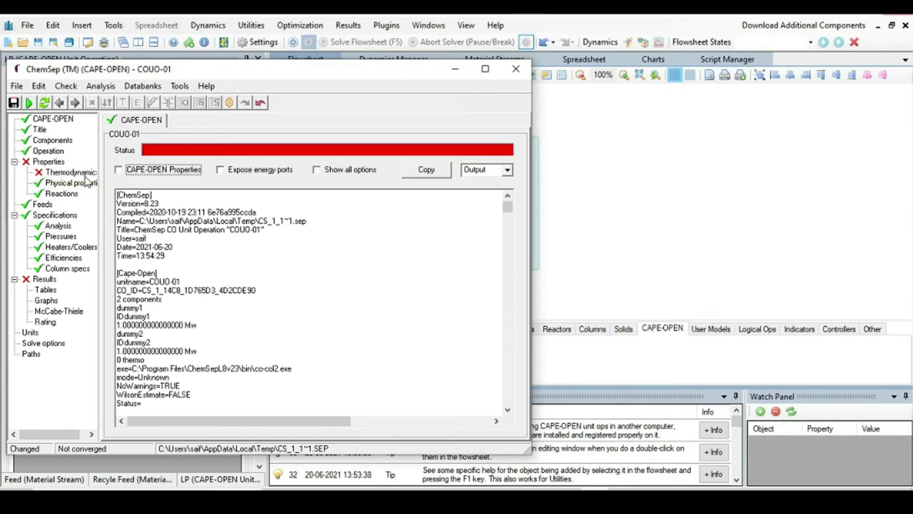
{"action": "left_click", "coordinate": [50, 141]}
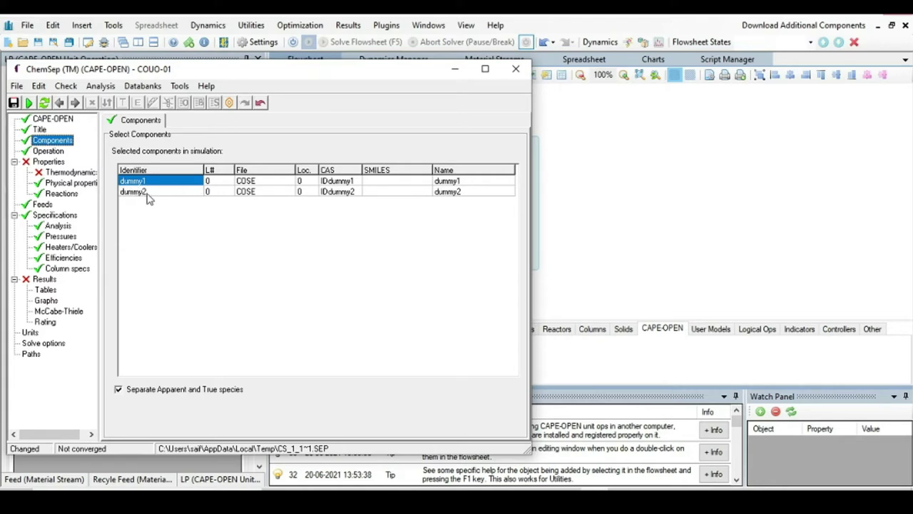
{"action": "left_click", "coordinate": [201, 260]}
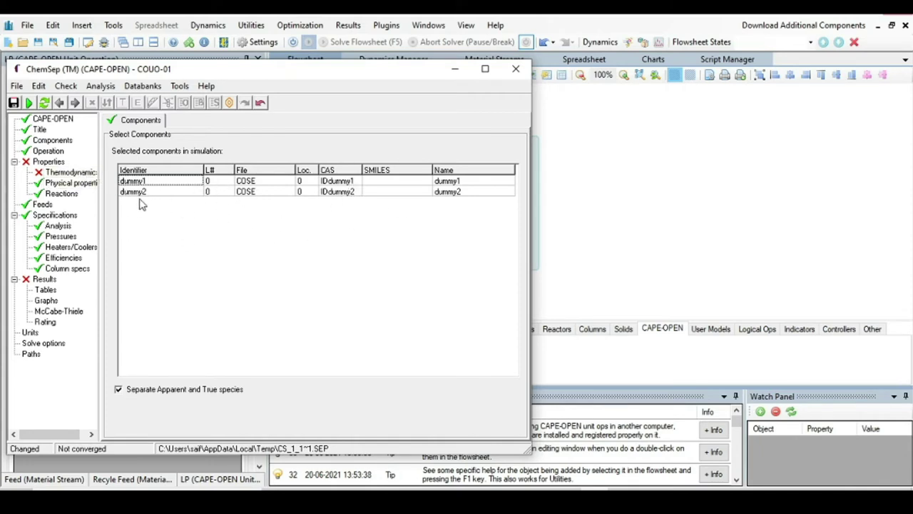
Step: Set the column's feed stages to 6 and 16 in the operation configuration, following the problem statement slide in PowerPoint
{"action": "left_click", "coordinate": [49, 152]}
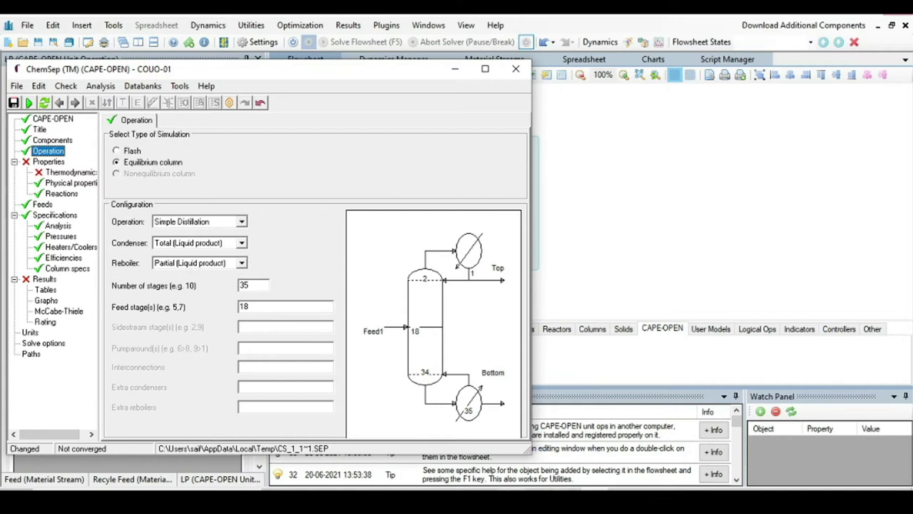
{"action": "key", "text": "alt+Tab"}
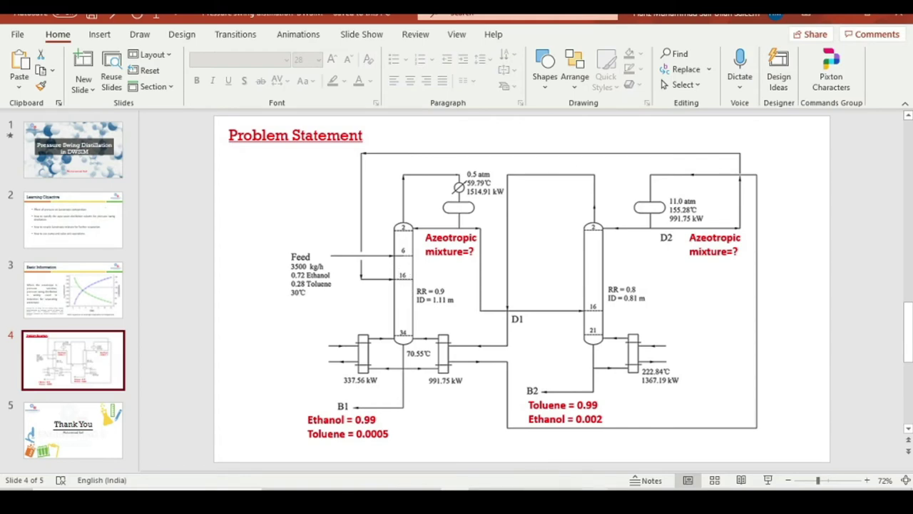
{"action": "left_click", "coordinate": [592, 442]}
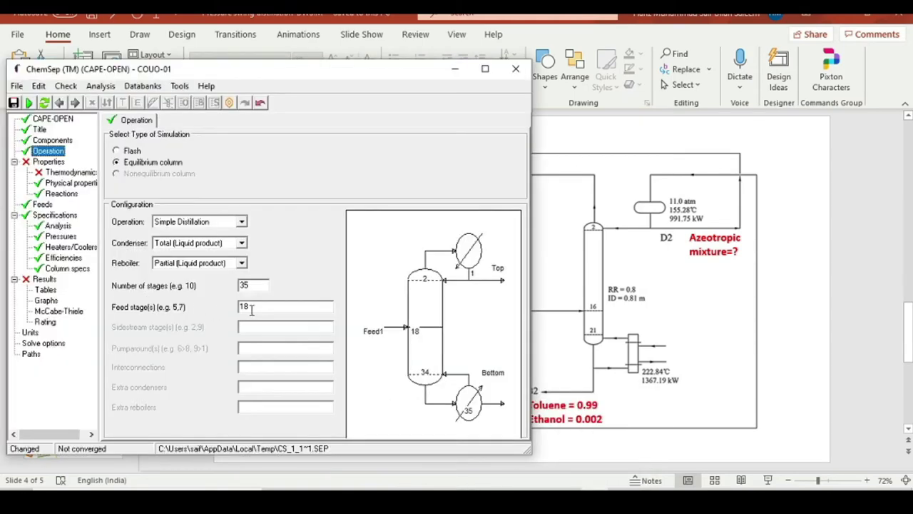
{"action": "left_click", "coordinate": [253, 307]}
{"action": "key", "text": "BackSpace"}
{"action": "key", "text": "BackSpace"}
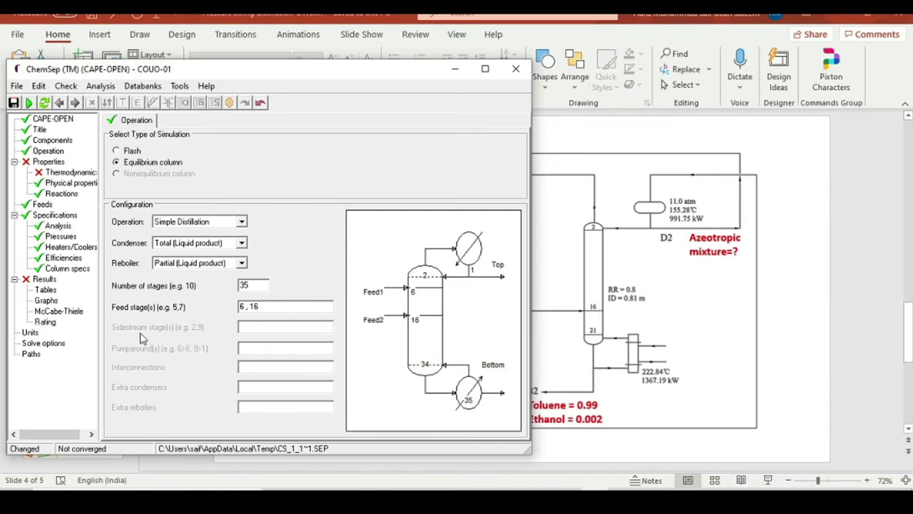
Step: Choose the column's thermodynamic models: DECHEMA for K-value, NRTL for activity coefficient, Antoine for vapour pressure and Ideal for enthalpy
{"action": "left_click", "coordinate": [68, 173]}
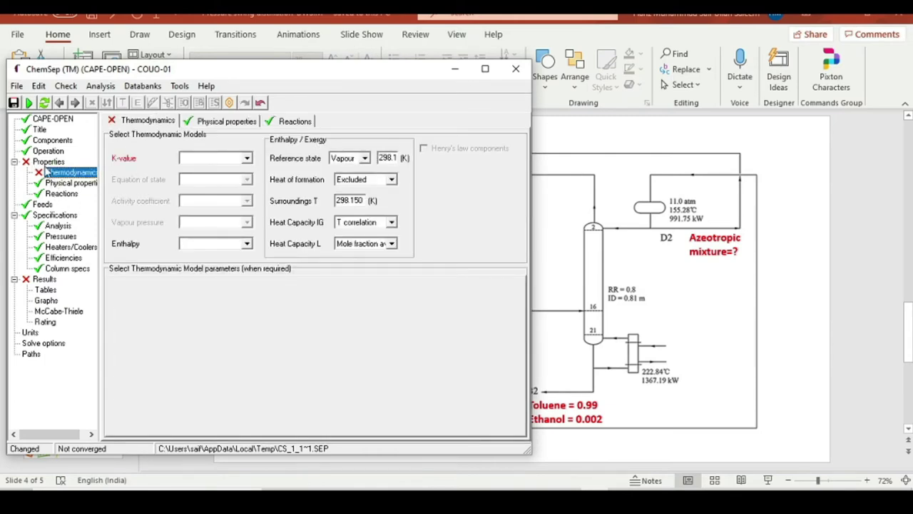
{"action": "left_click", "coordinate": [247, 158]}
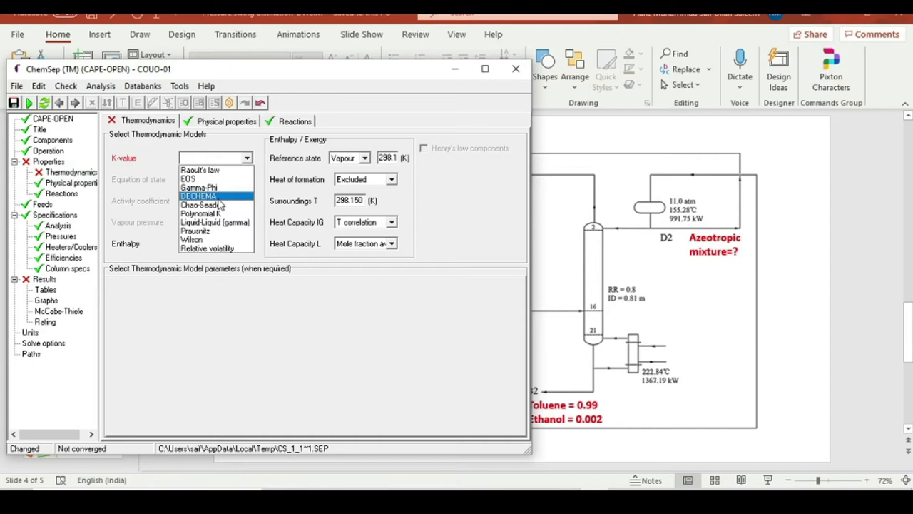
{"action": "left_click", "coordinate": [217, 197]}
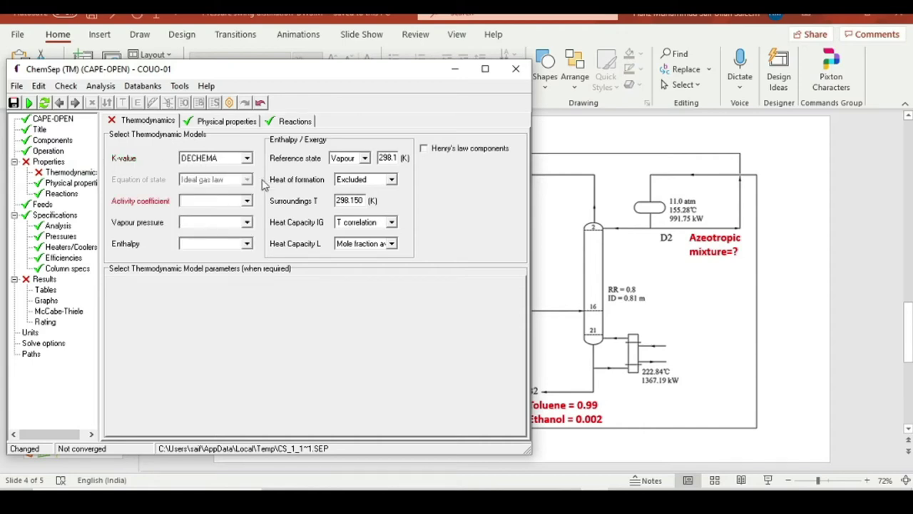
{"action": "left_click", "coordinate": [247, 201]}
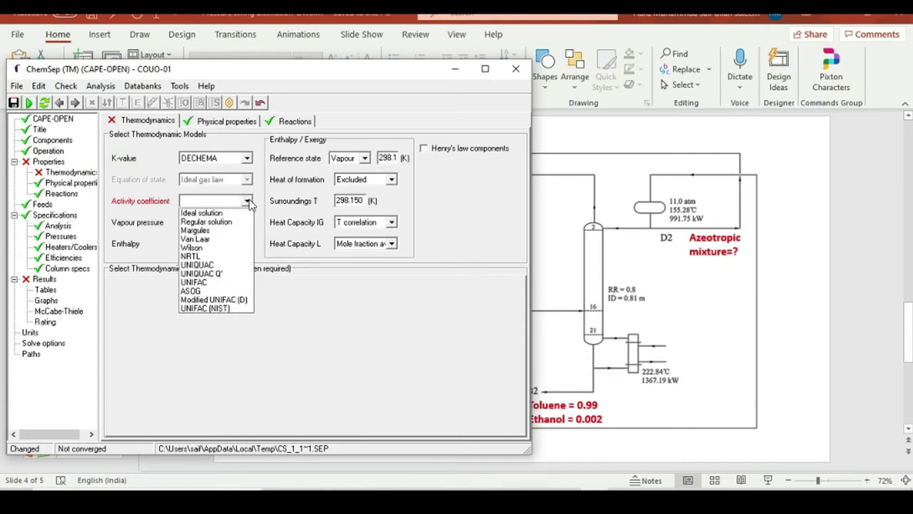
{"action": "left_click", "coordinate": [216, 258]}
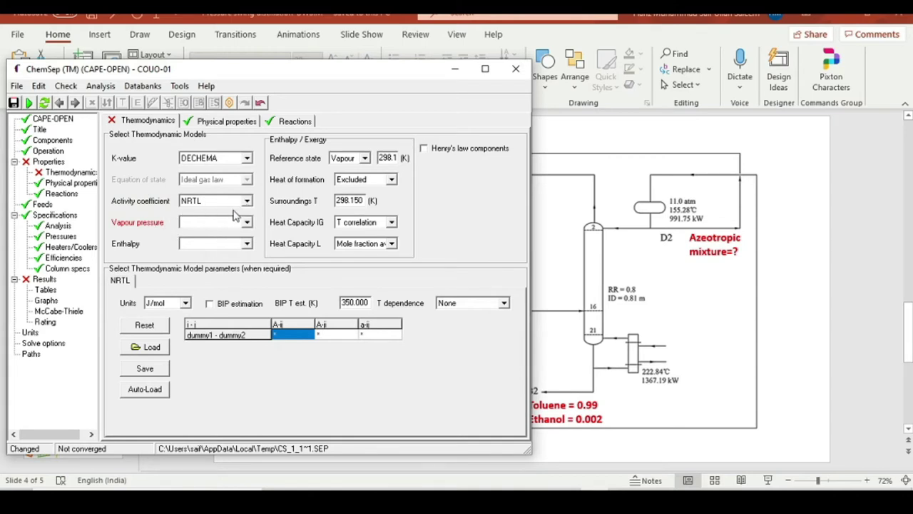
{"action": "left_click", "coordinate": [248, 223]}
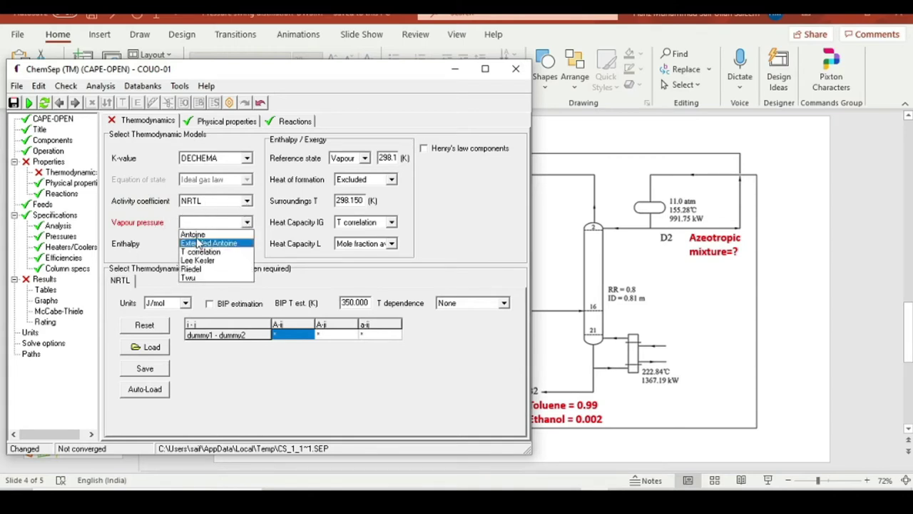
{"action": "left_click", "coordinate": [193, 234]}
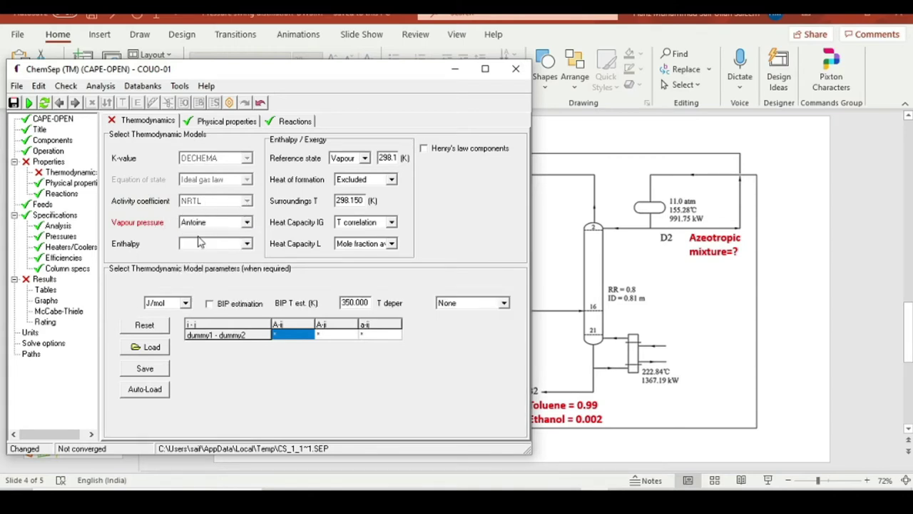
{"action": "left_click", "coordinate": [247, 244]}
{"action": "left_click", "coordinate": [224, 265]}
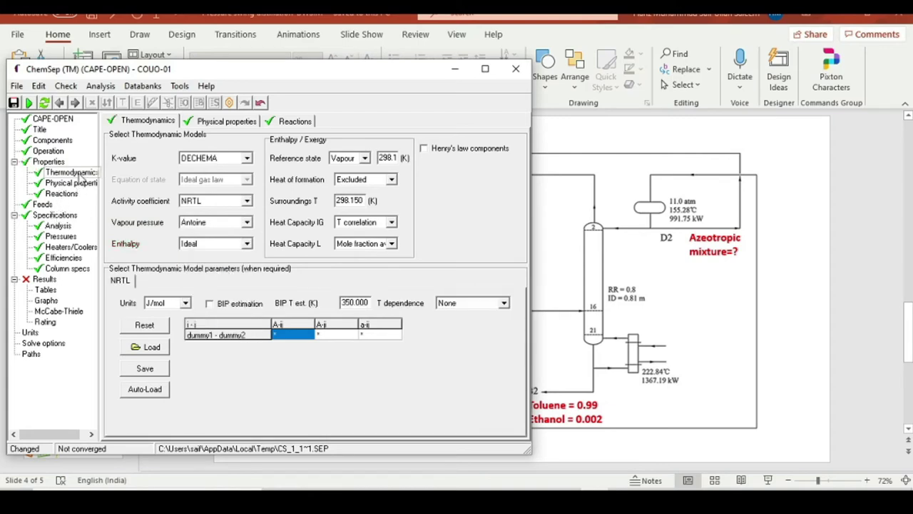
Step: Review the feed specifications and degrees of freedom analysis, and set the column's condenser pressure to 0.5 atm
{"action": "left_click", "coordinate": [43, 205]}
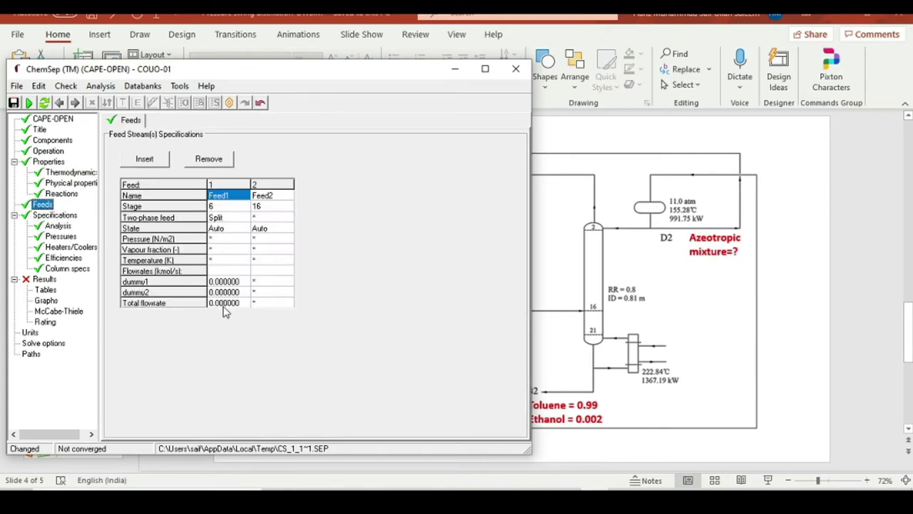
{"action": "left_click", "coordinate": [58, 226]}
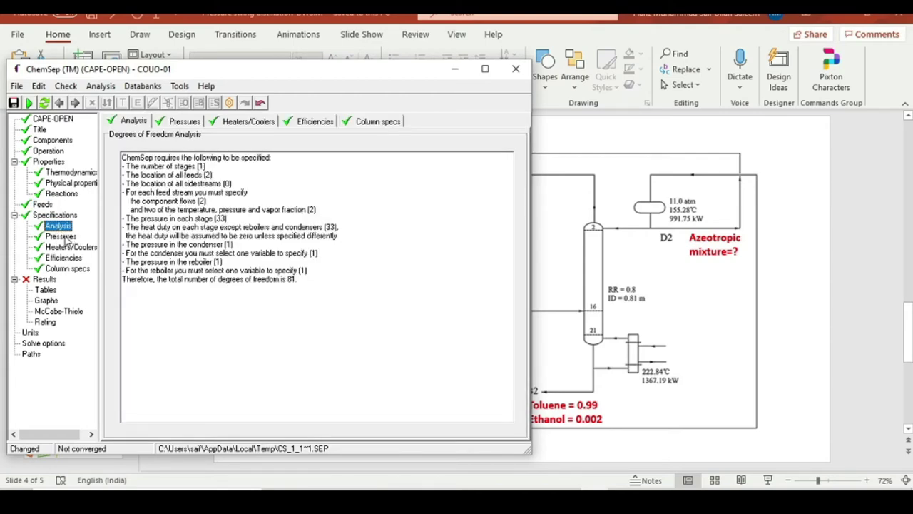
{"action": "left_click", "coordinate": [64, 237]}
{"action": "left_click", "coordinate": [237, 157]}
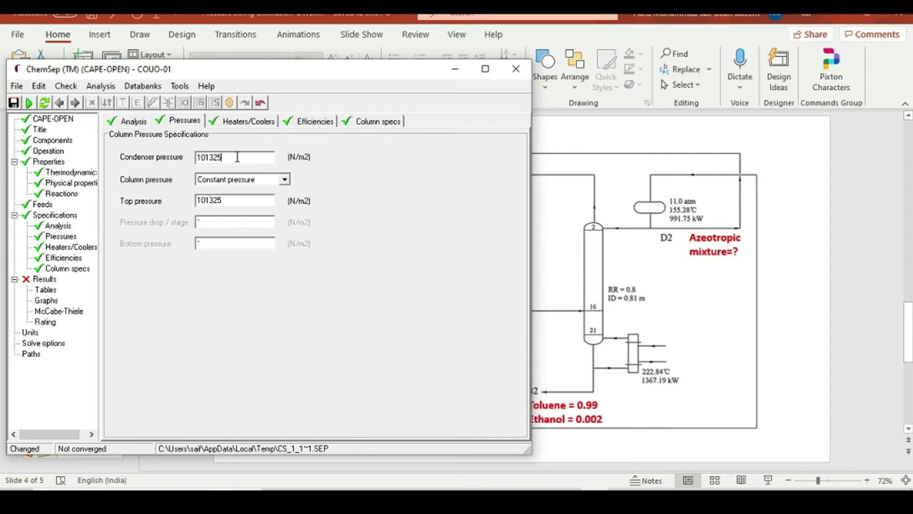
{"action": "key", "text": "BackSpace"}
{"action": "type", "text": "0.5 atm"}
{"action": "key", "text": "Return"}
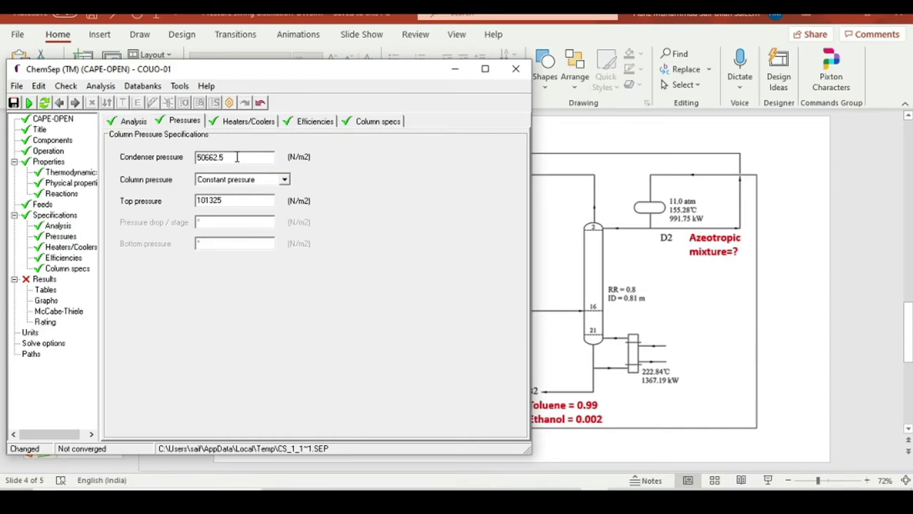